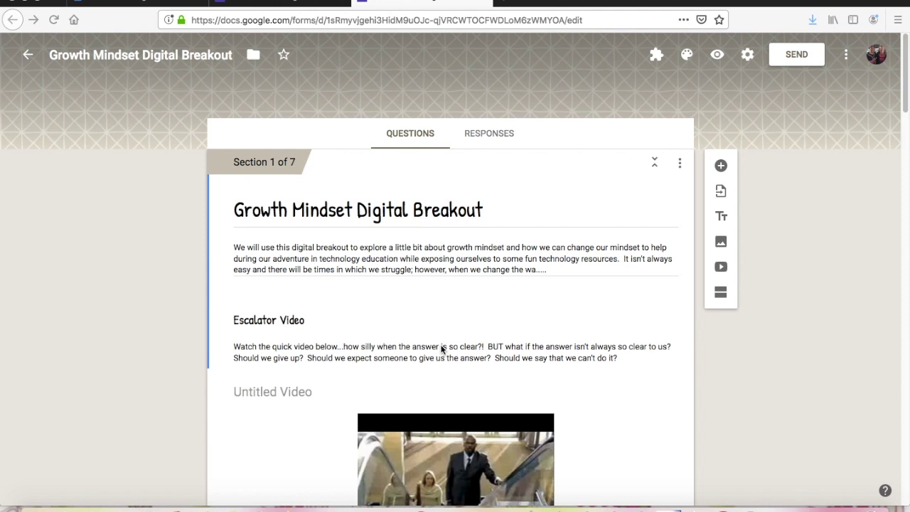
Step: Scroll through the example breakout form and inspect the Lock 1 question's answer rule
scroll(443, 344, down, 1)
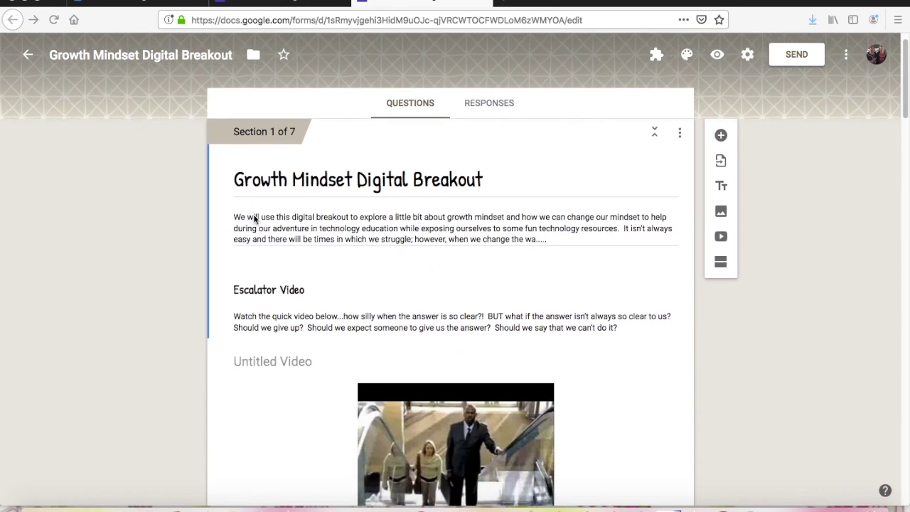
scroll(241, 234, down, 3)
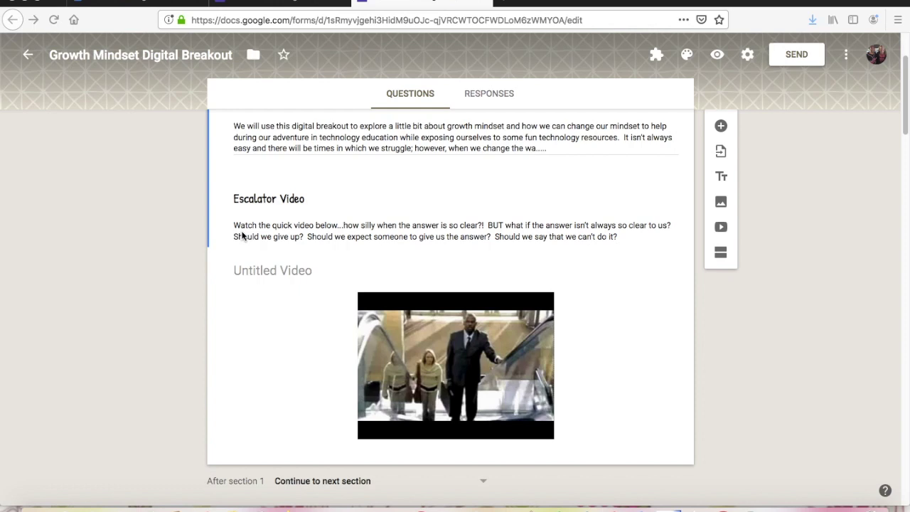
scroll(241, 249, down, 6)
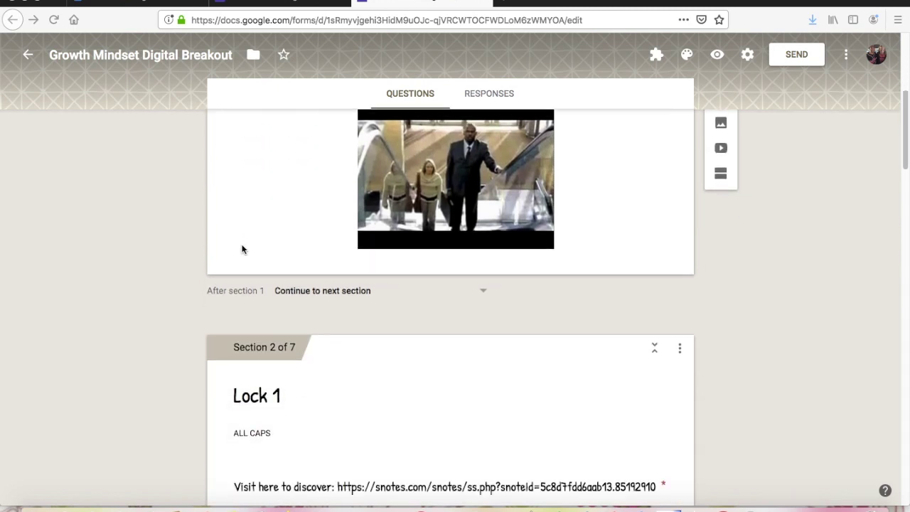
scroll(242, 249, down, 5)
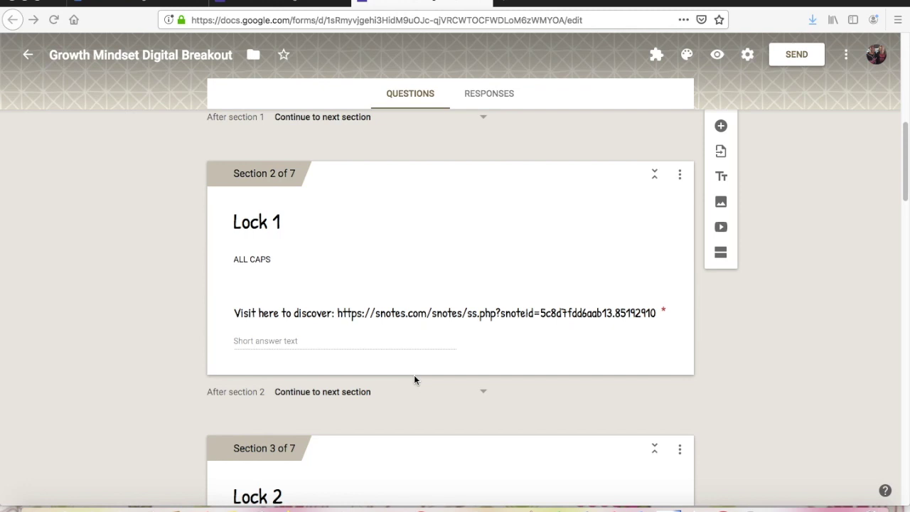
scroll(413, 374, up, 1)
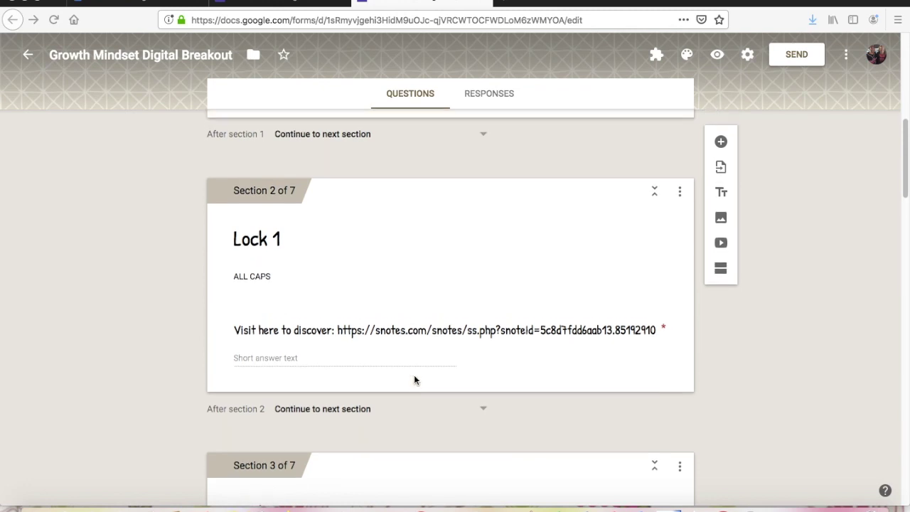
scroll(413, 375, down, 2)
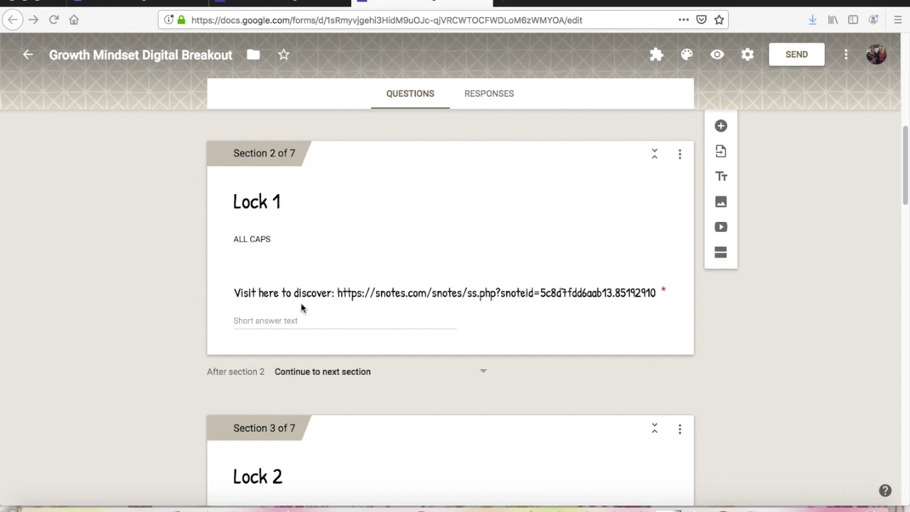
scroll(302, 304, down, 1)
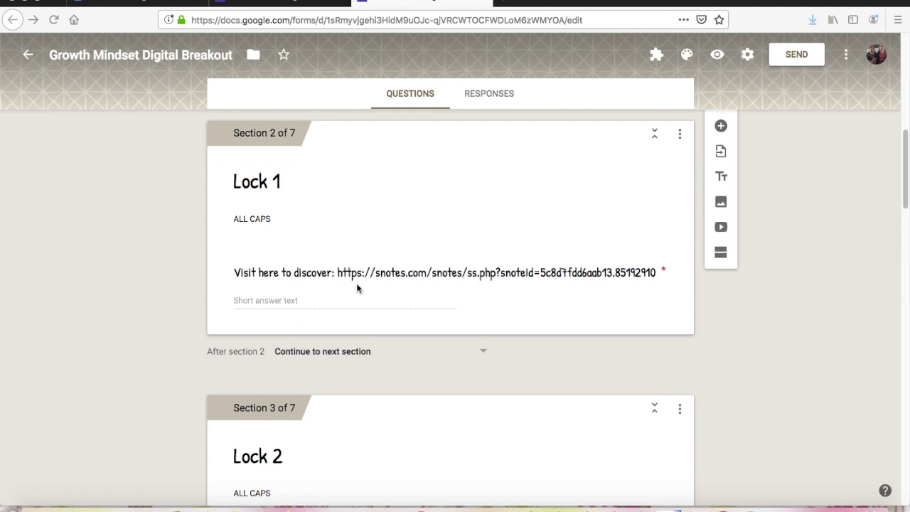
scroll(342, 306, down, 5)
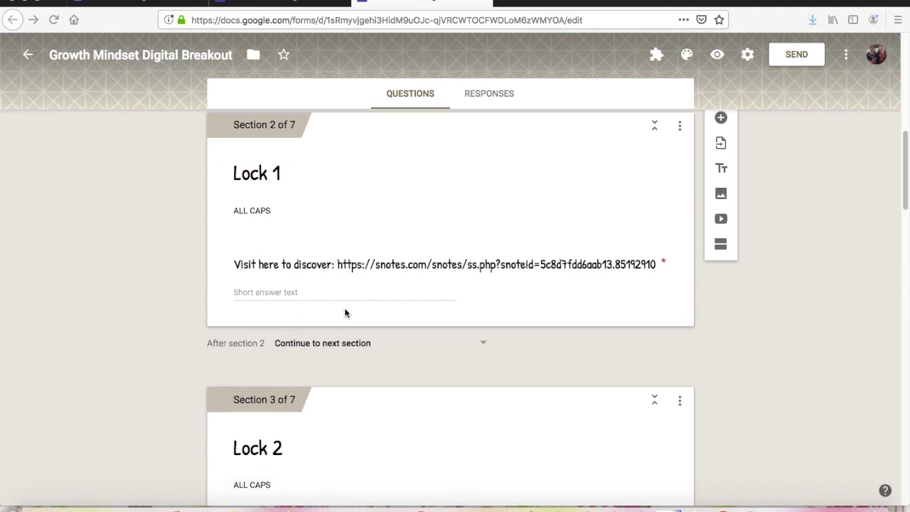
scroll(344, 317, down, 1)
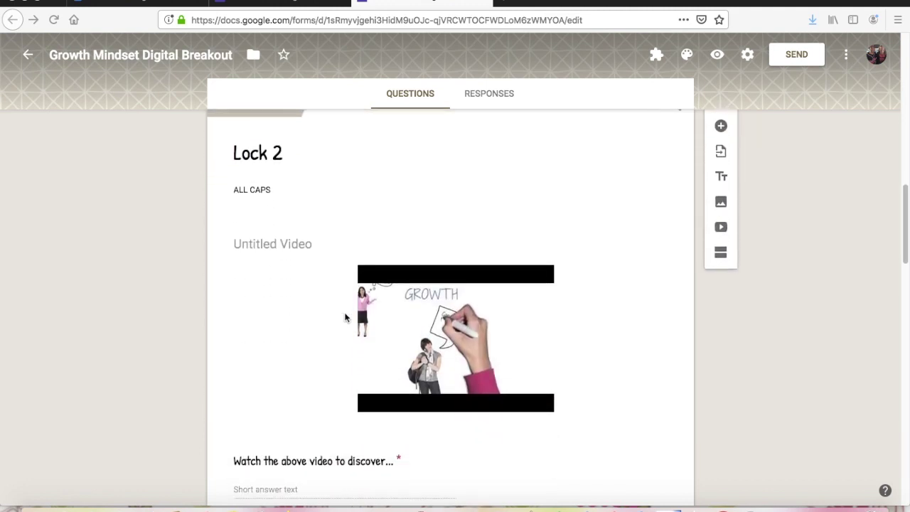
scroll(344, 317, up, 7)
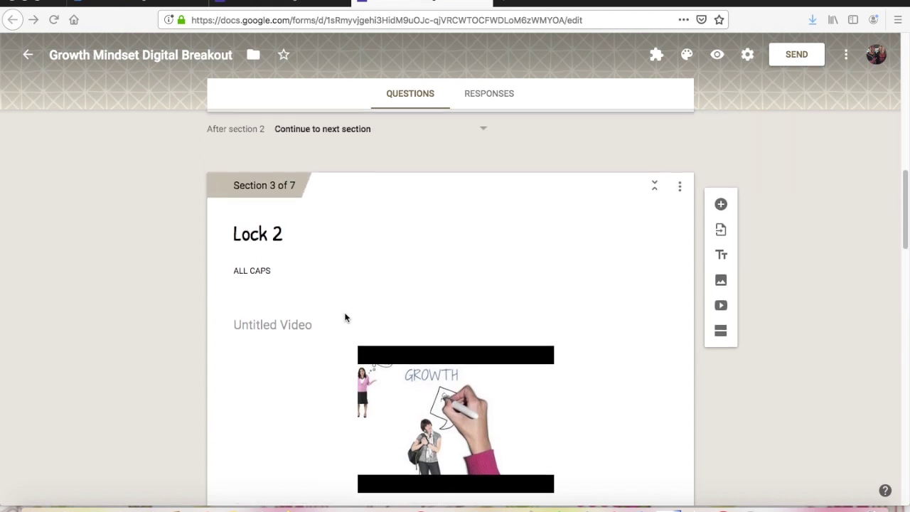
scroll(344, 317, down, 1)
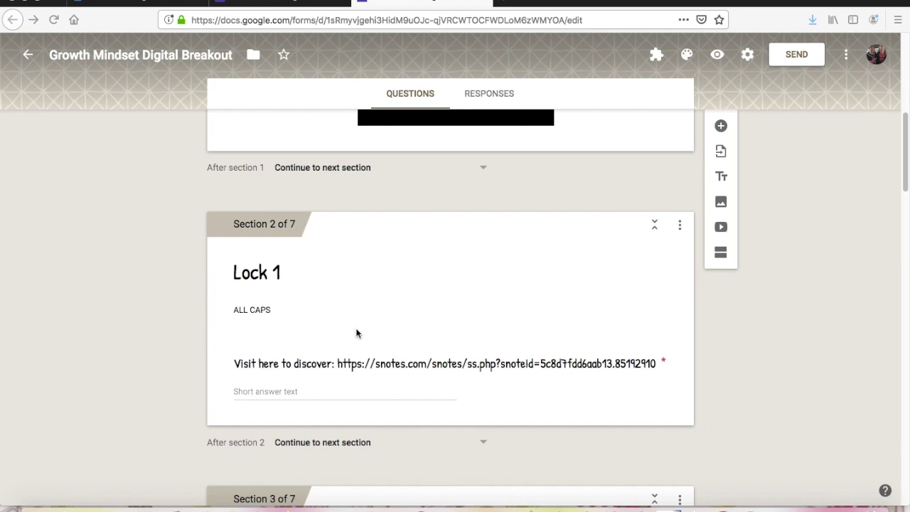
scroll(356, 332, down, 3)
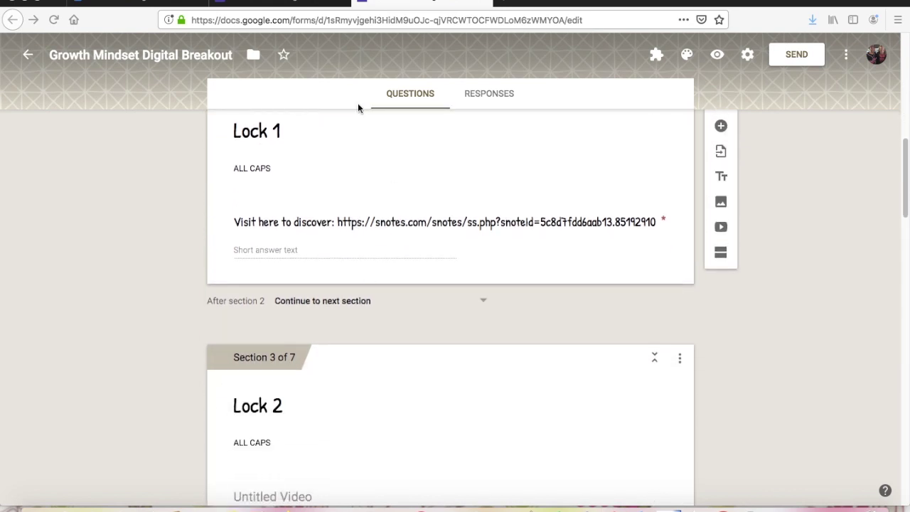
click(348, 263)
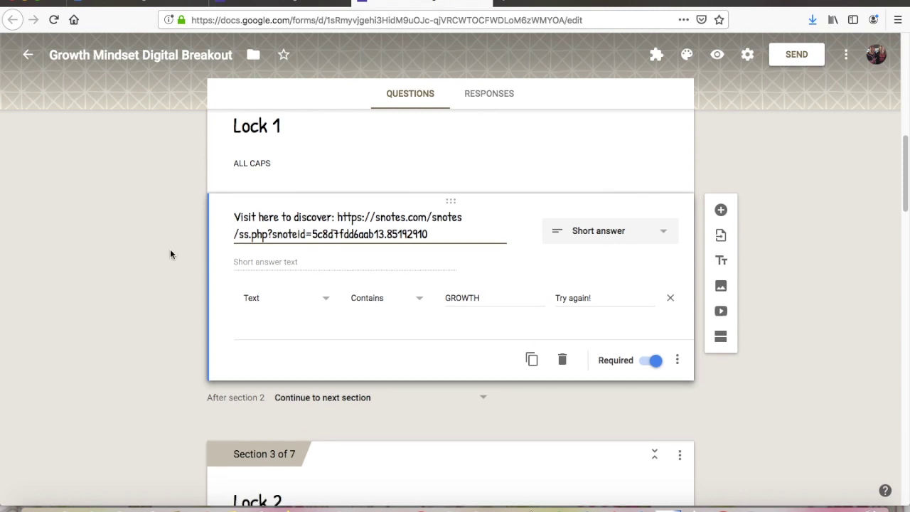
scroll(170, 254, down, 10)
scroll(170, 254, down, 3)
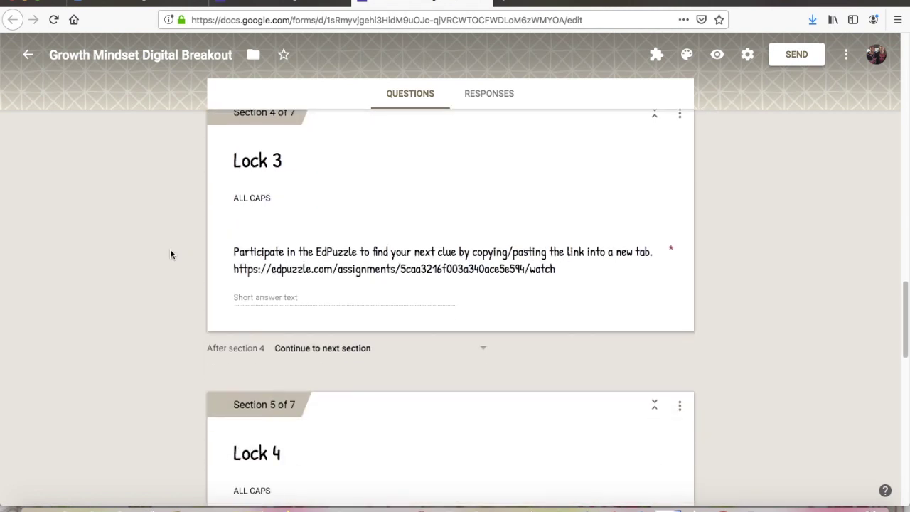
scroll(170, 254, down, 8)
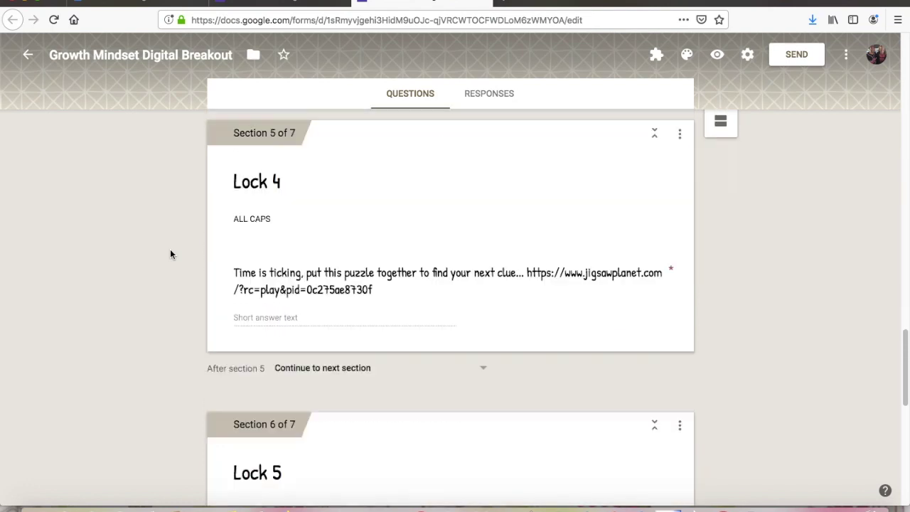
scroll(170, 254, down, 3)
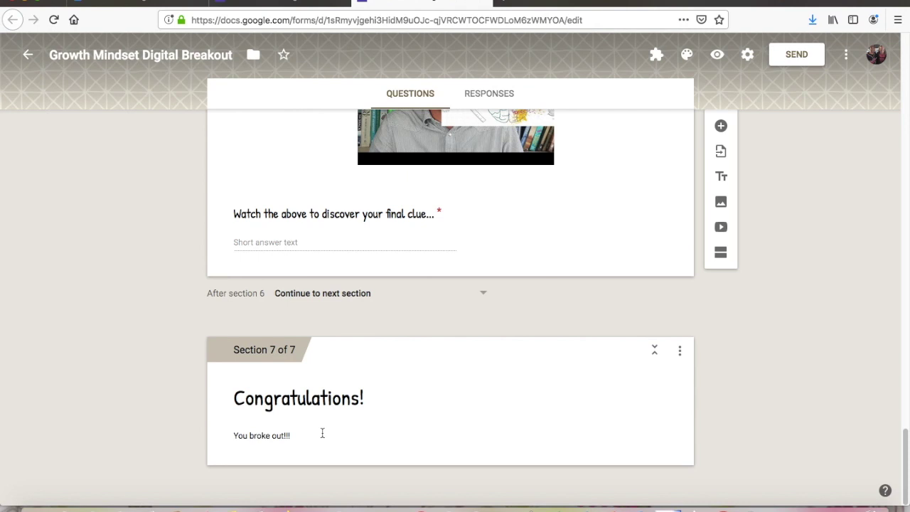
Step: Title the new form 'Test for Digital Breakout' with description 'Here you might want to insert some directions'
click(264, 5)
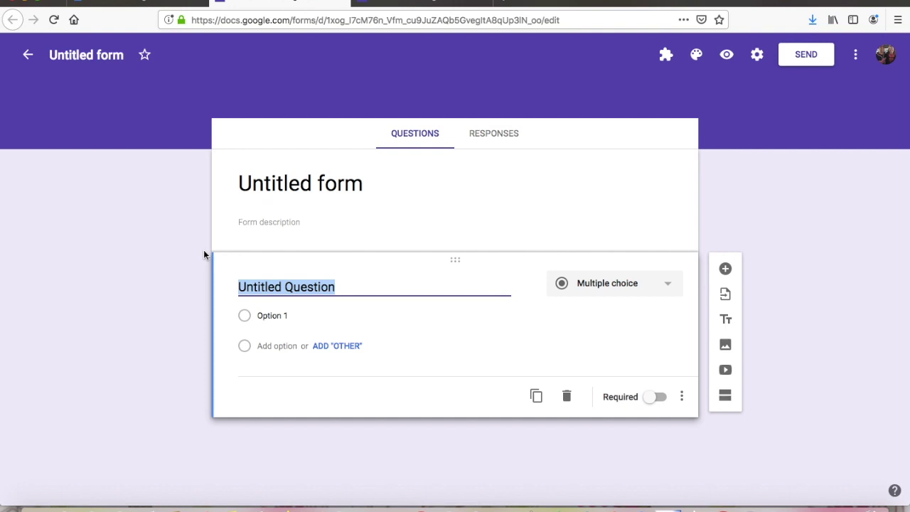
click(252, 174)
text(Test for )
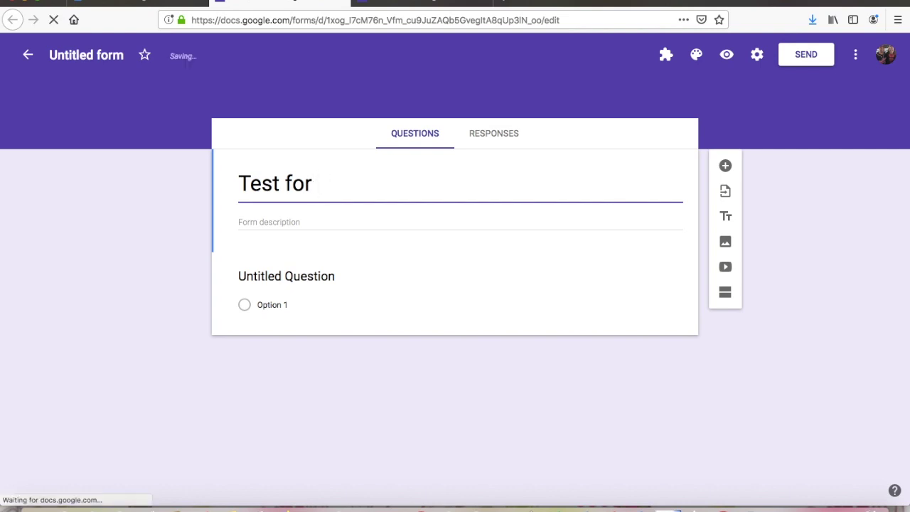
text(Digital Breakout)
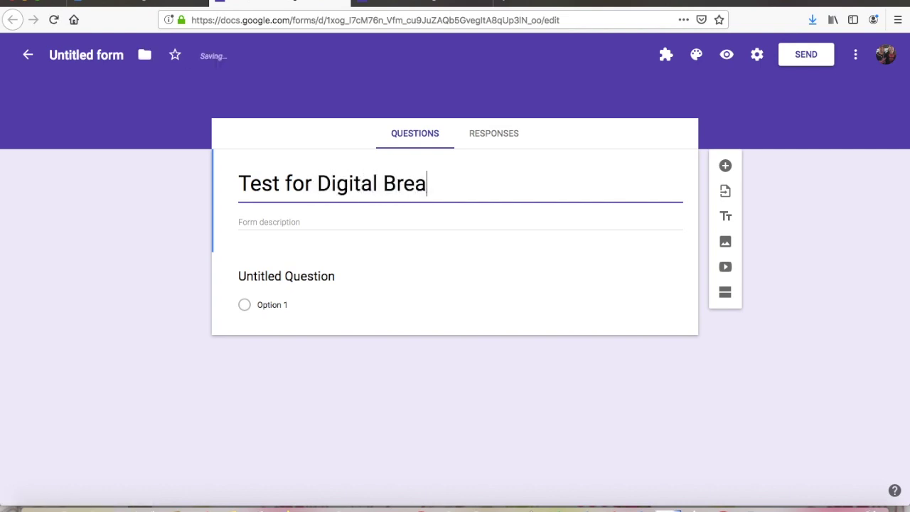
click(328, 222)
text(Here you )
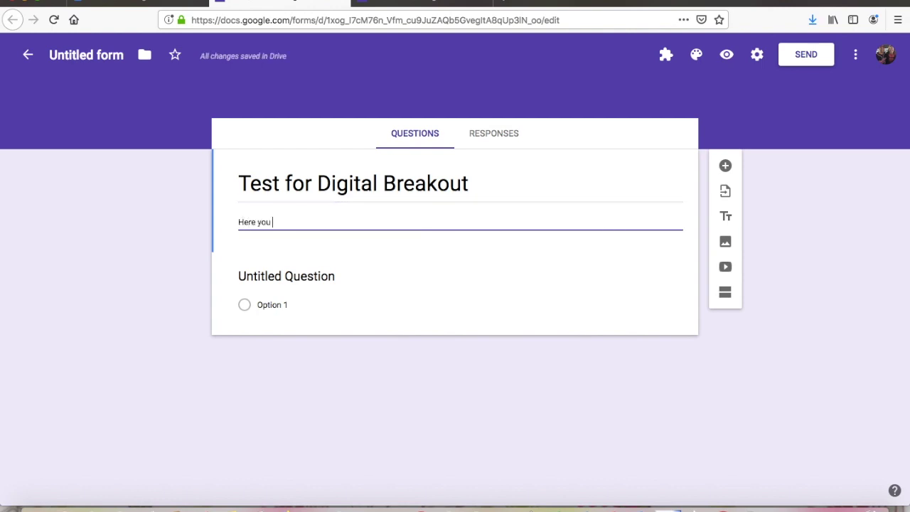
text(might want to insert some directions)
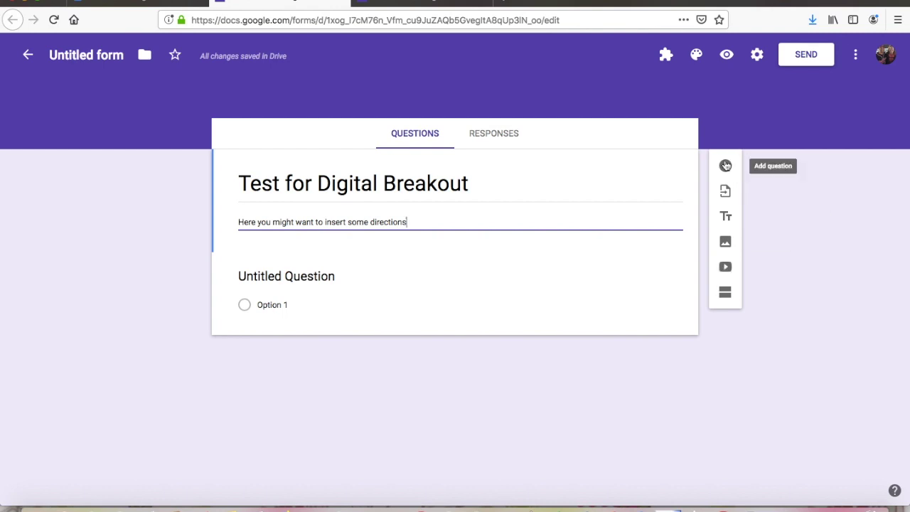
Step: Delete the default untitled question and append '...This will be your introduction page' to the description
click(596, 263)
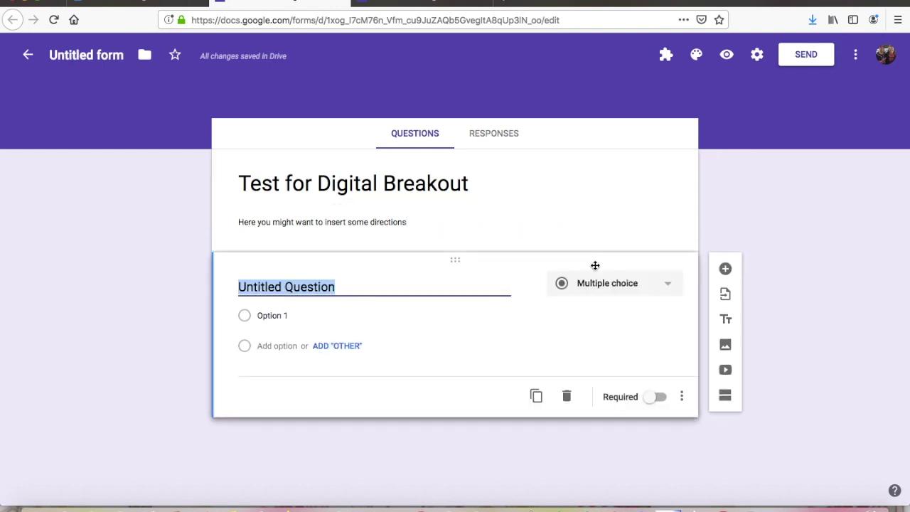
click(568, 396)
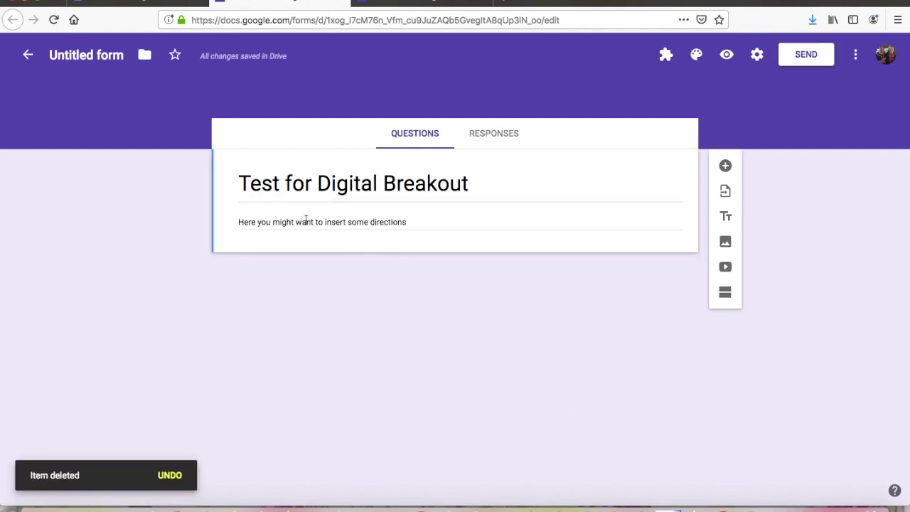
click(433, 218)
click(433, 218)
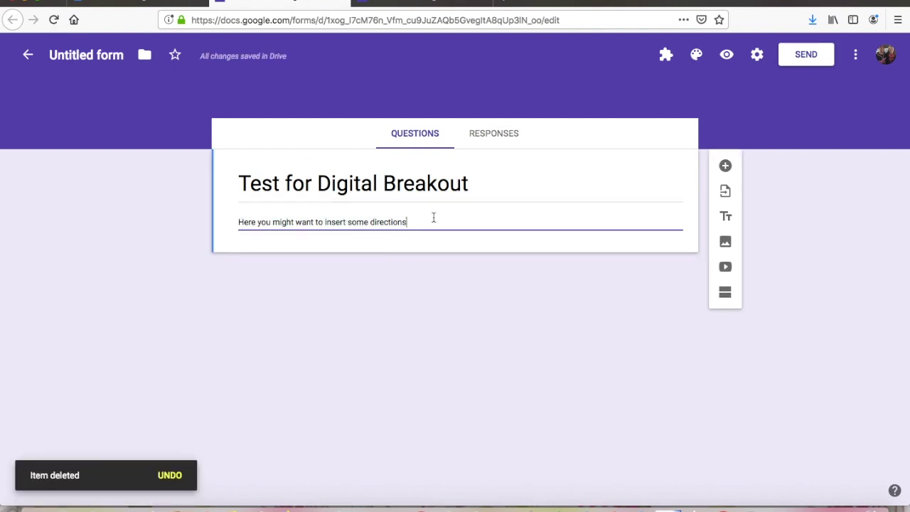
text(...This will be your introduc)
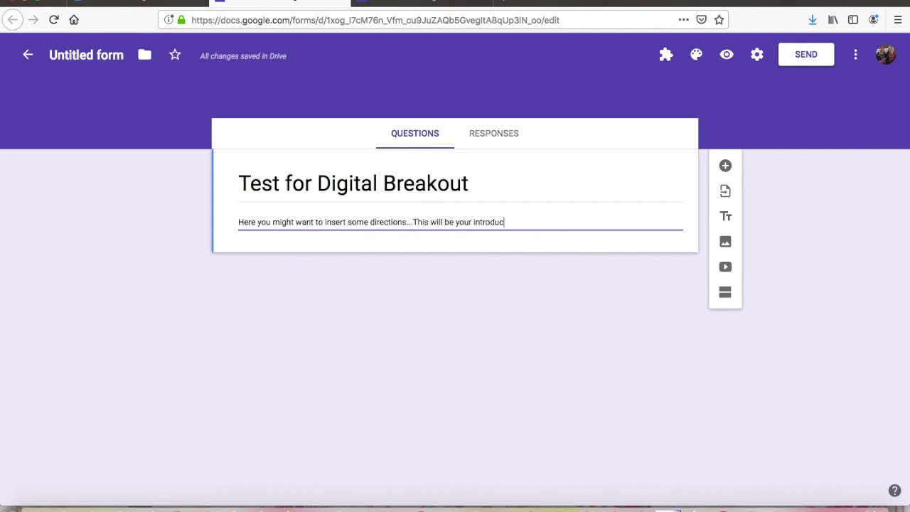
text(tion page)
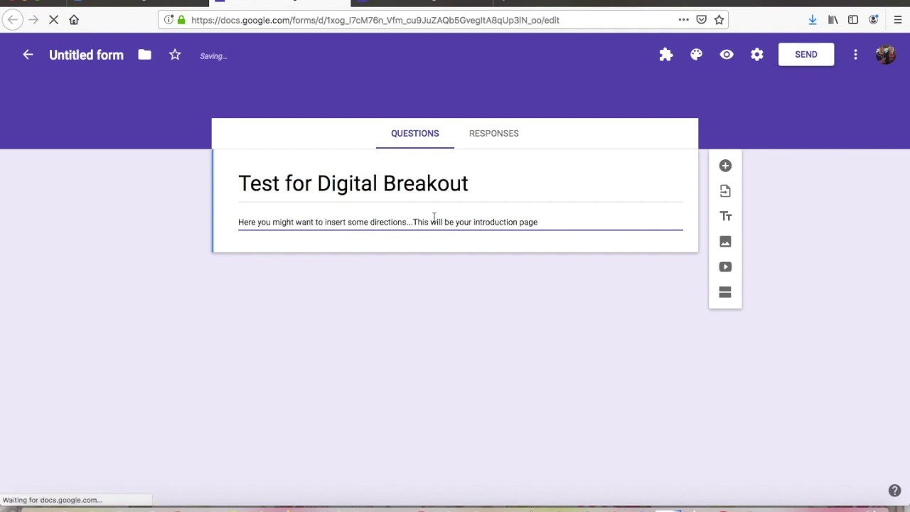
Step: Add a new section after the introduction, titled 'Lock 1' with description 'Digits'
click(724, 292)
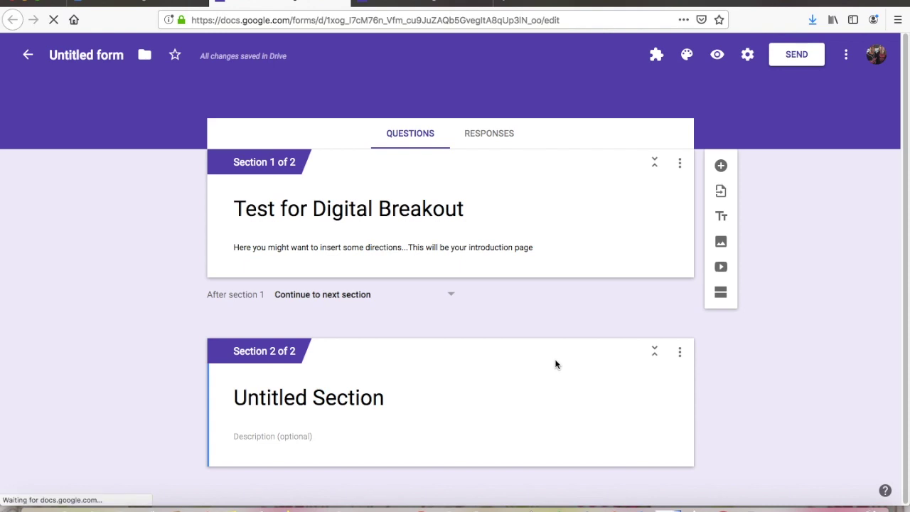
click(318, 397)
text(Log)
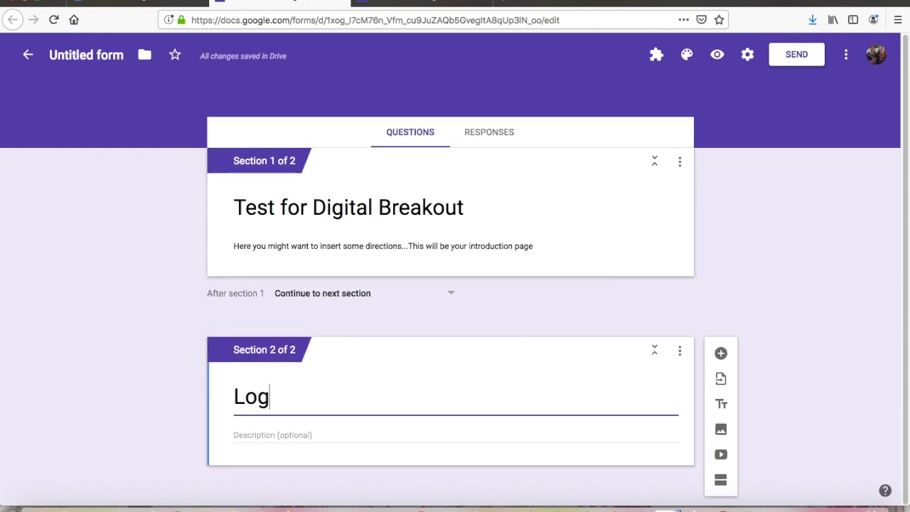
key(BackSpace)
text(ck 1)
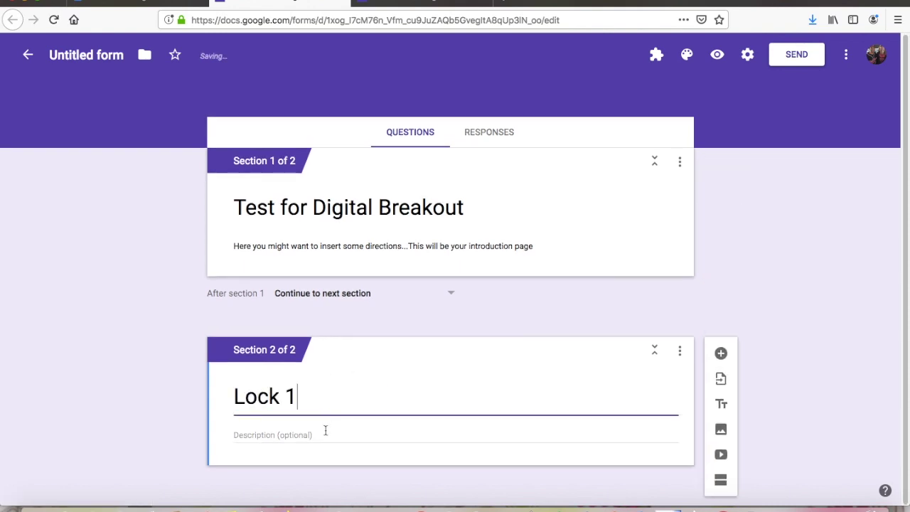
click(322, 435)
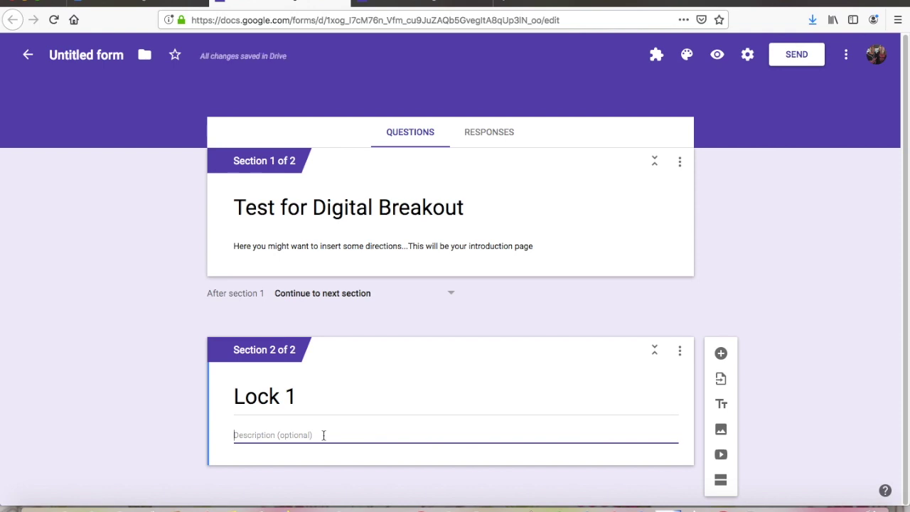
text(Digits)
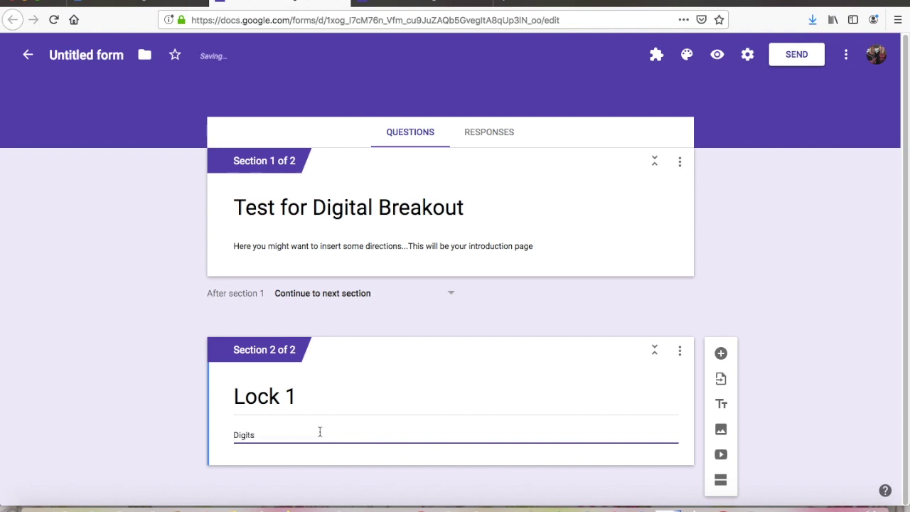
Step: Add a short-answer question 'Lock 1' to the Lock 1 section and mark it required
click(720, 353)
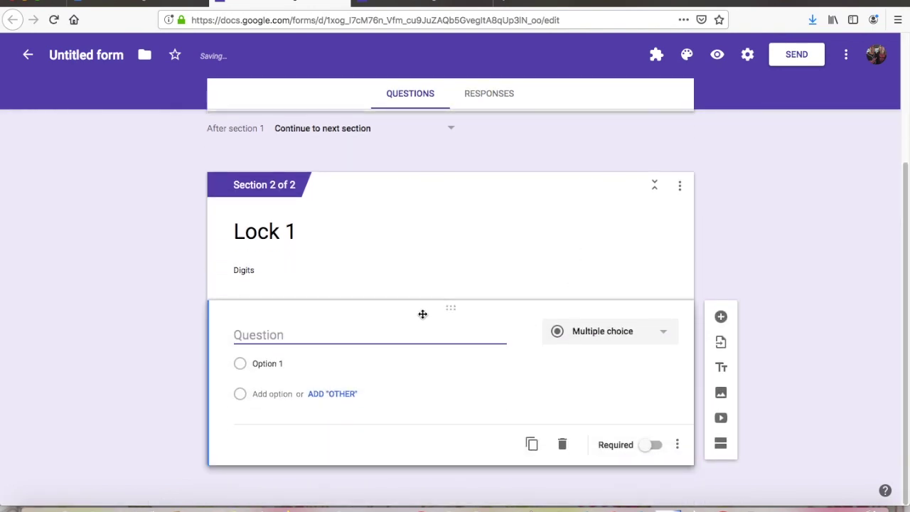
click(627, 341)
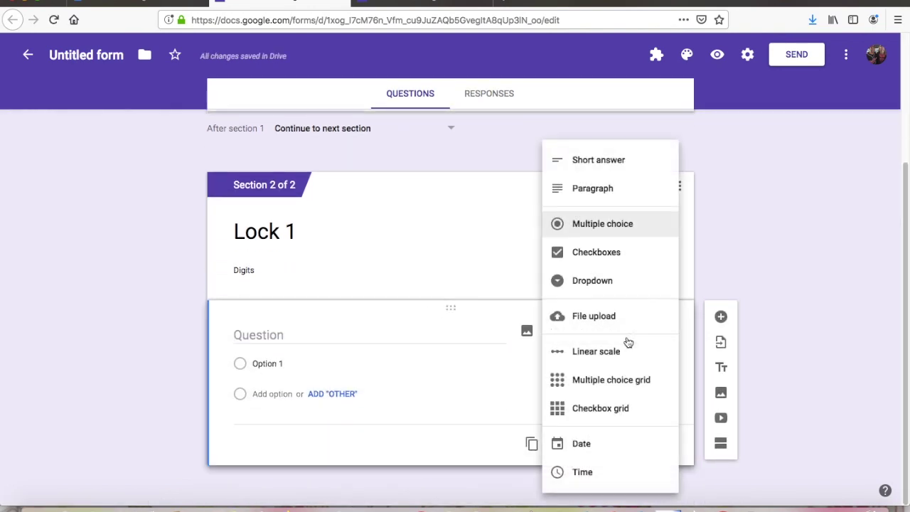
click(642, 167)
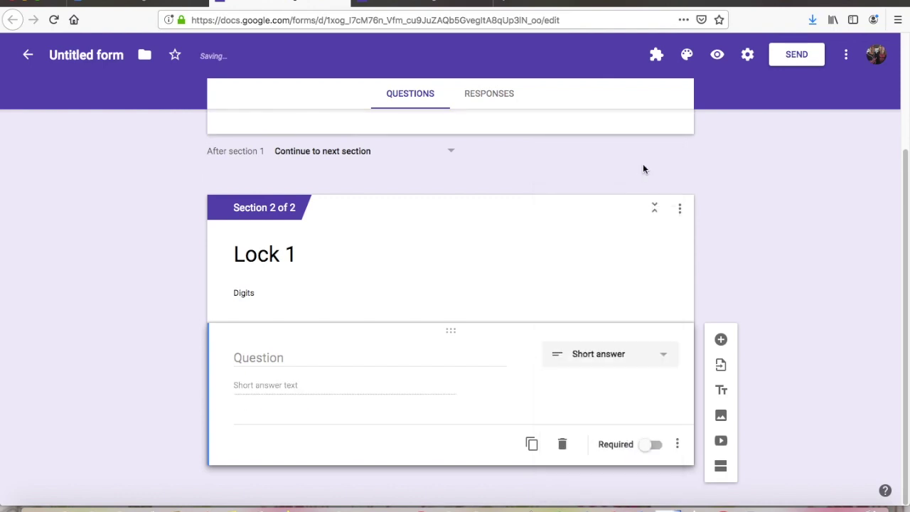
click(315, 357)
text(Lock 1)
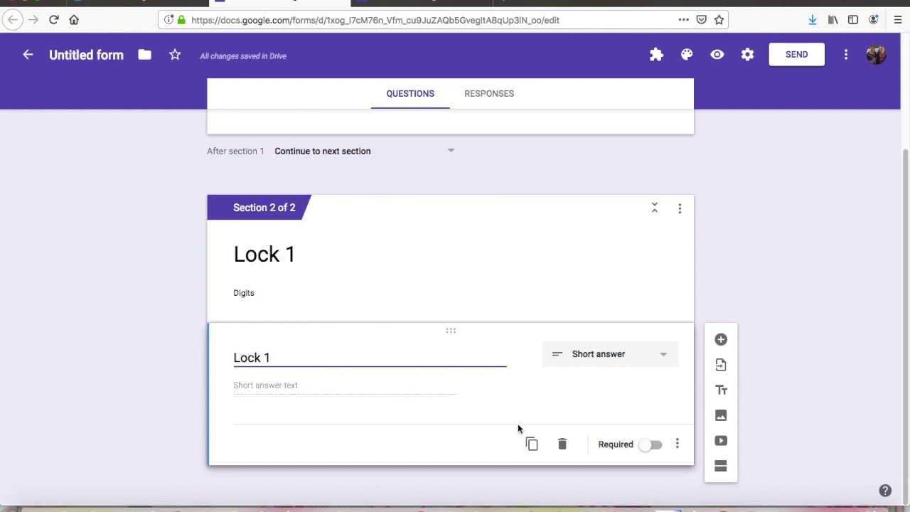
click(649, 452)
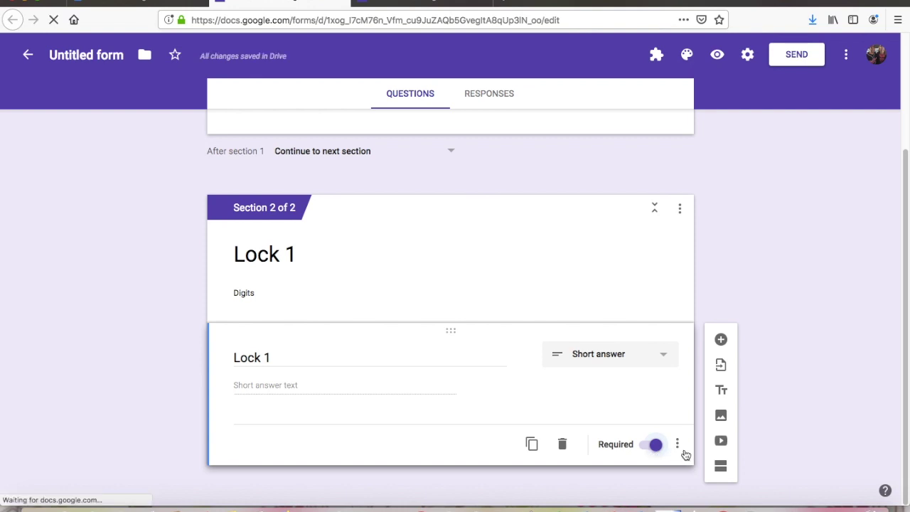
Step: Give Lock 1 response validation: Number equal to 1234, error text 'Incorrect, try again!'
click(678, 444)
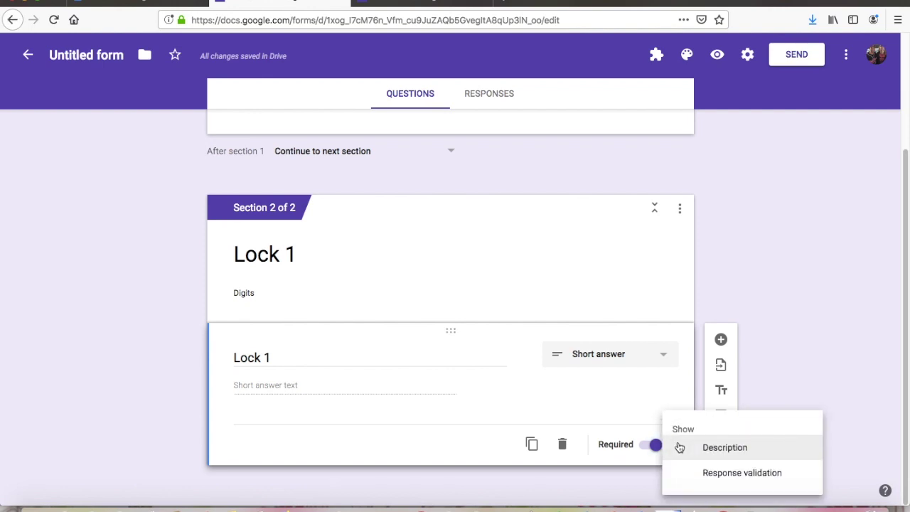
click(712, 473)
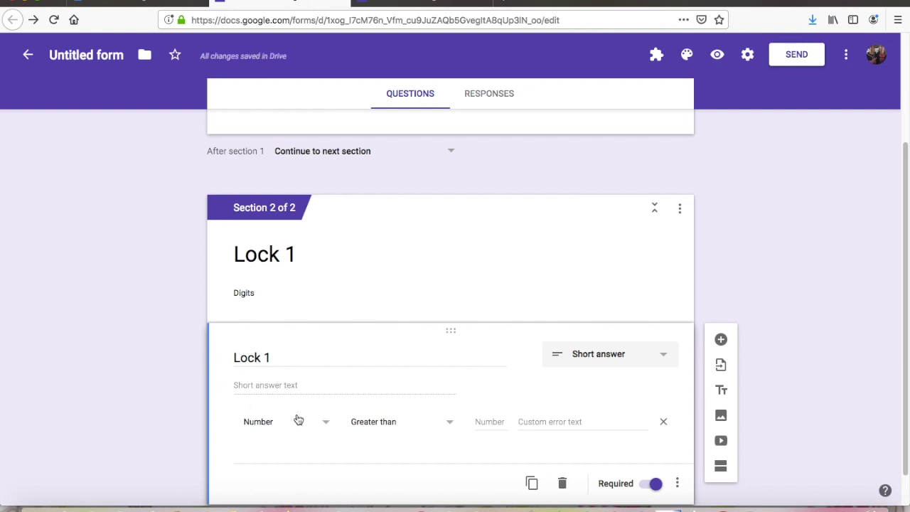
click(391, 426)
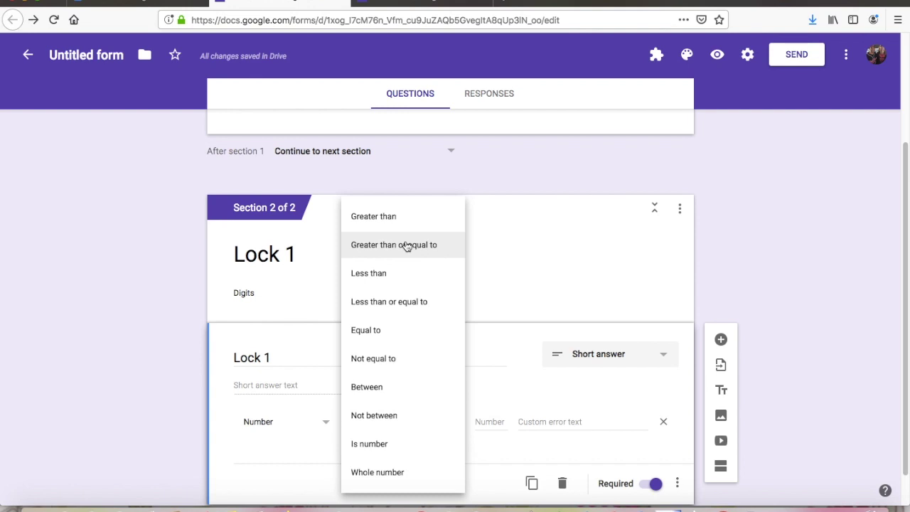
click(388, 331)
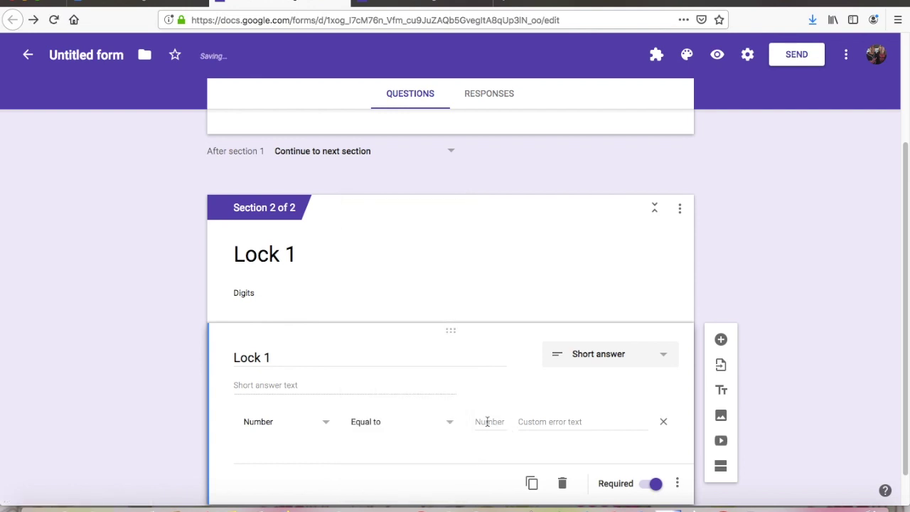
text(1234)
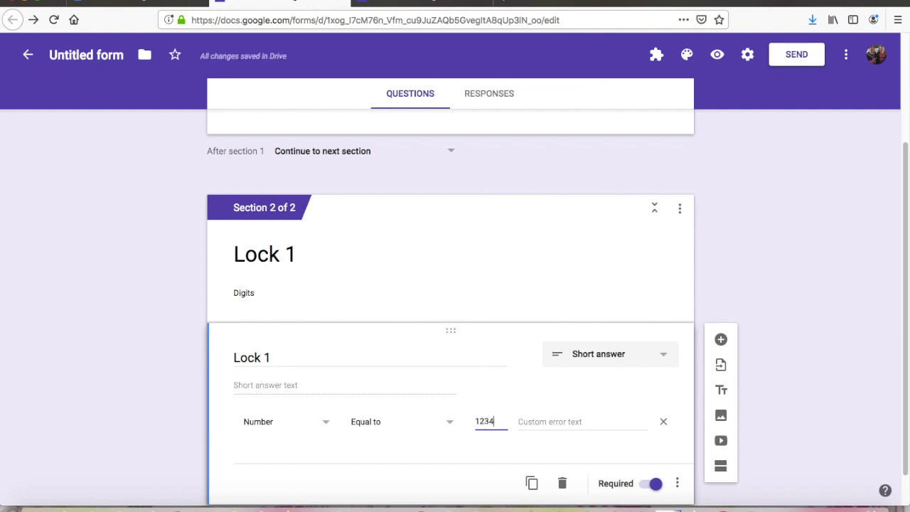
click(562, 426)
text(Incorre)
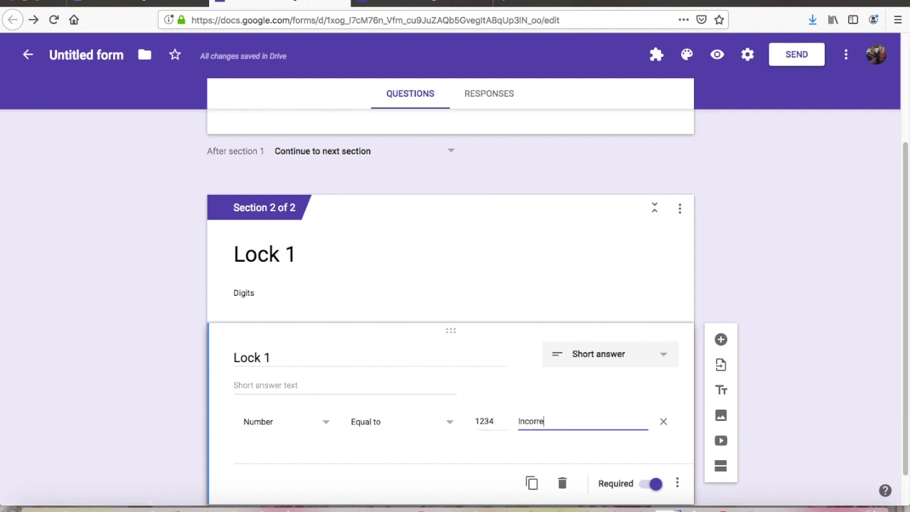
text(ct, try again!)
scroll(560, 427, down, 1)
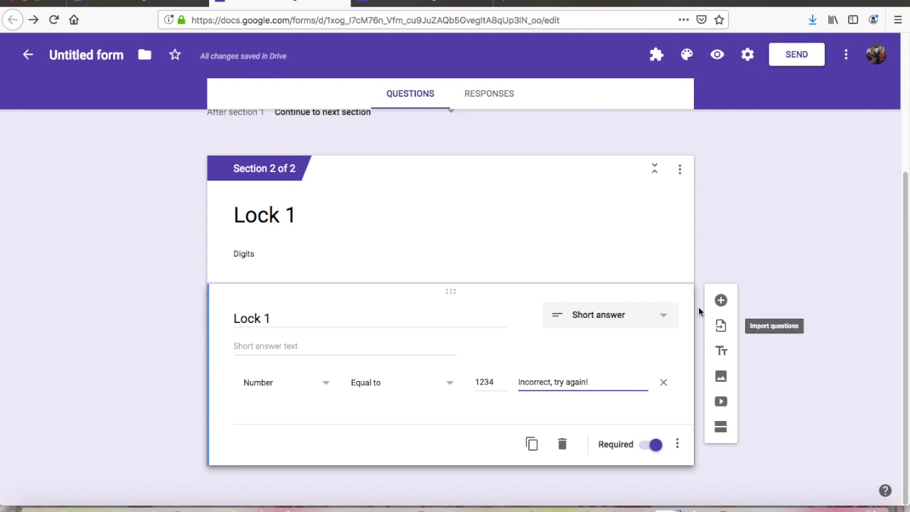
Step: Add a new section after Lock 1 and glance at the Growth Mindset Digital Breakout example form
click(719, 432)
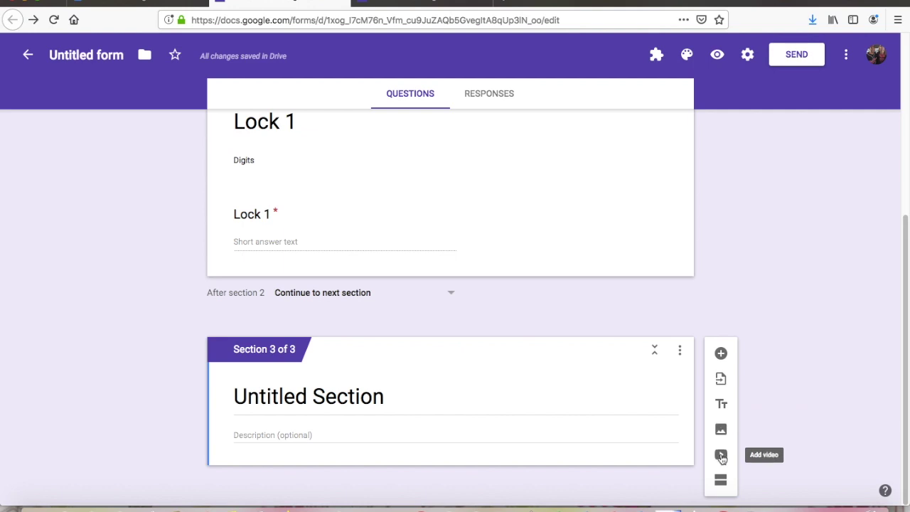
click(442, 5)
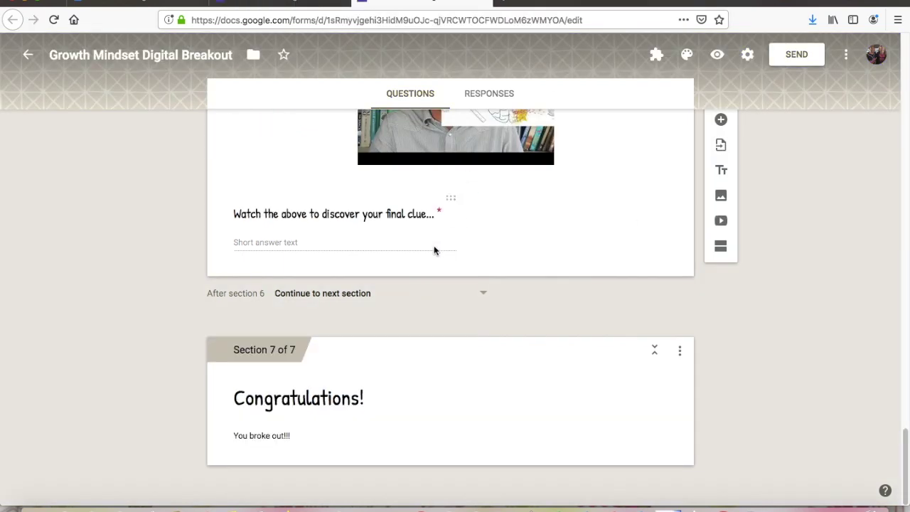
scroll(434, 248, up, 15)
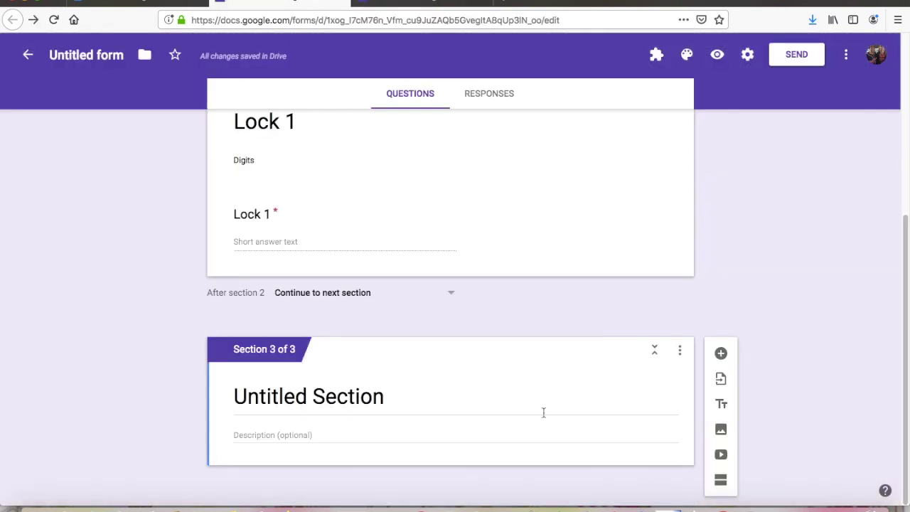
Step: Title the third section 'Lock 2', describe it 'All capital letters', and add a required short-answer question 'Lock 2'
click(262, 395)
text(Lock 2)
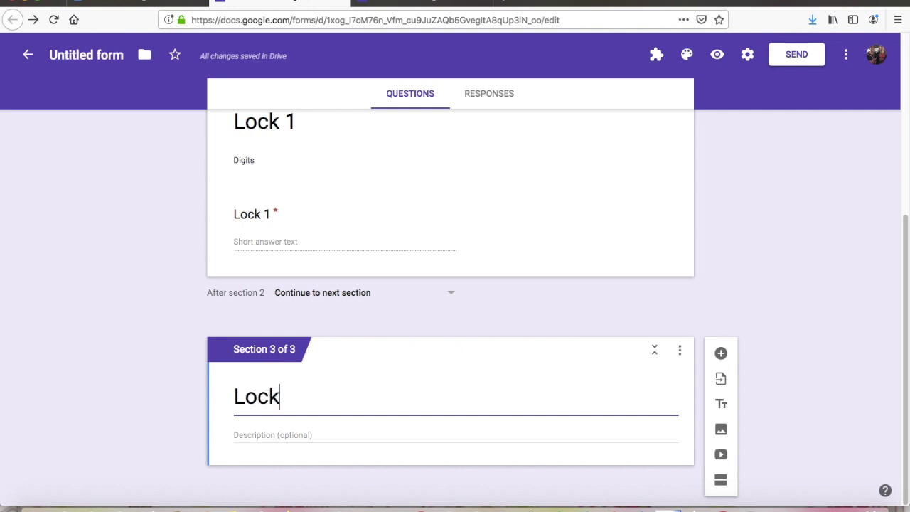
click(721, 352)
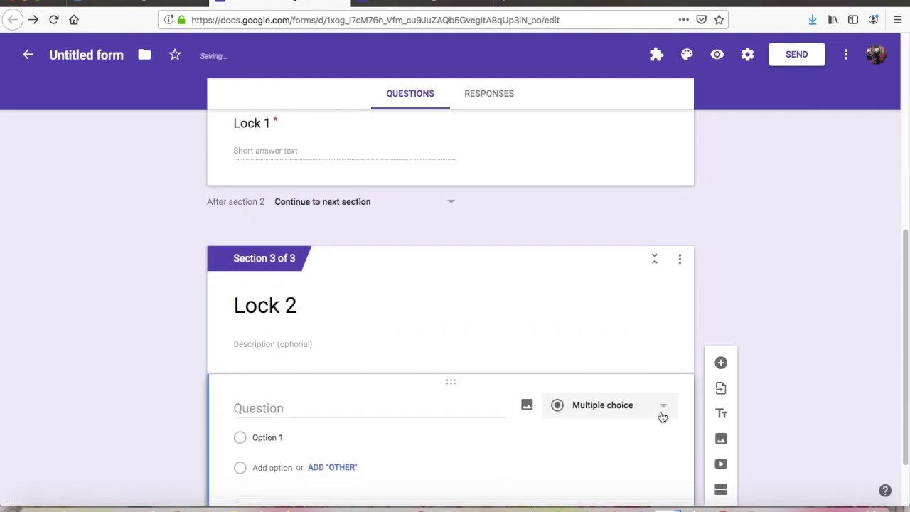
click(659, 419)
click(589, 159)
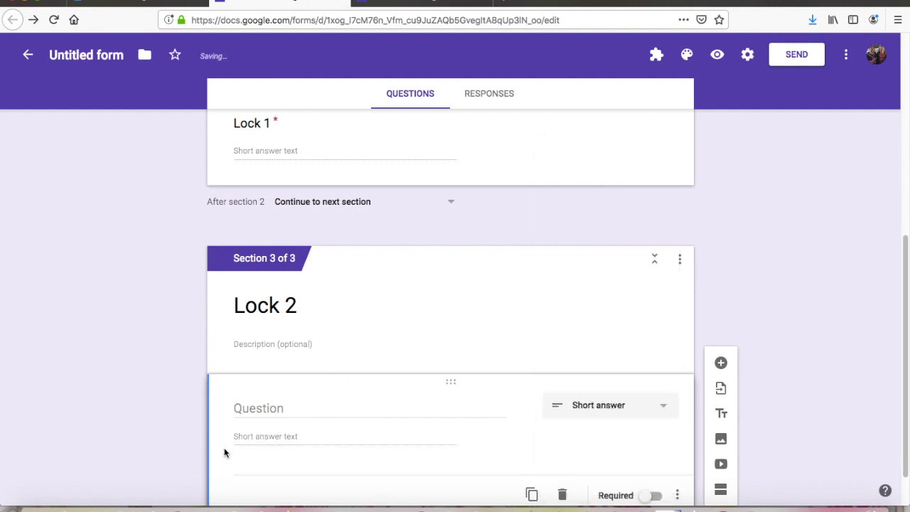
click(257, 346)
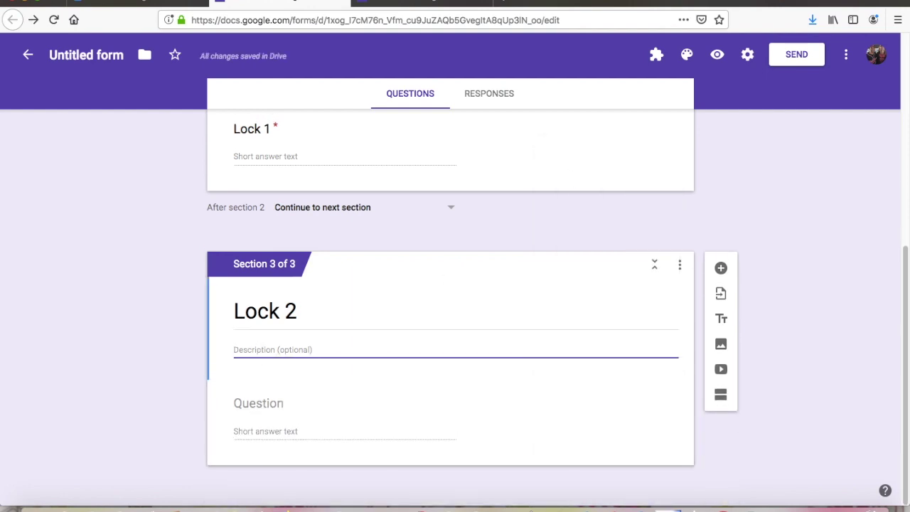
text(All capital letters)
click(258, 406)
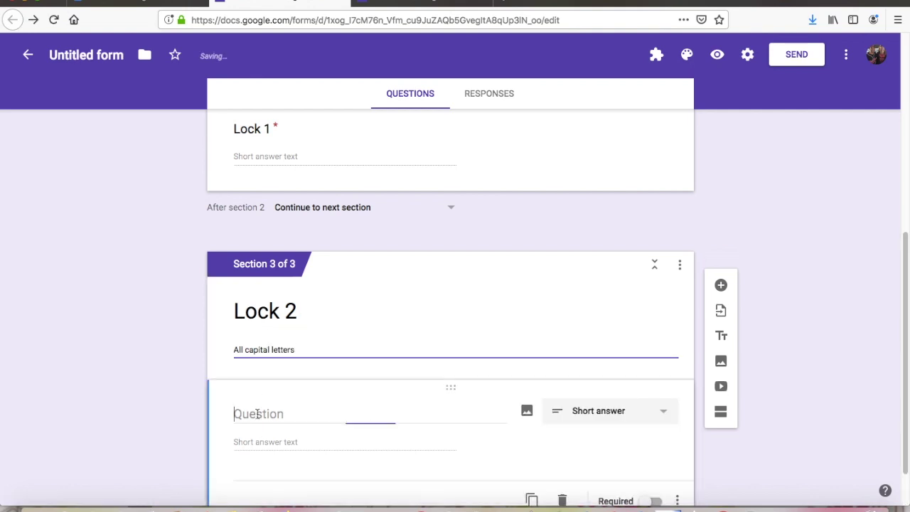
text(Lock 2)
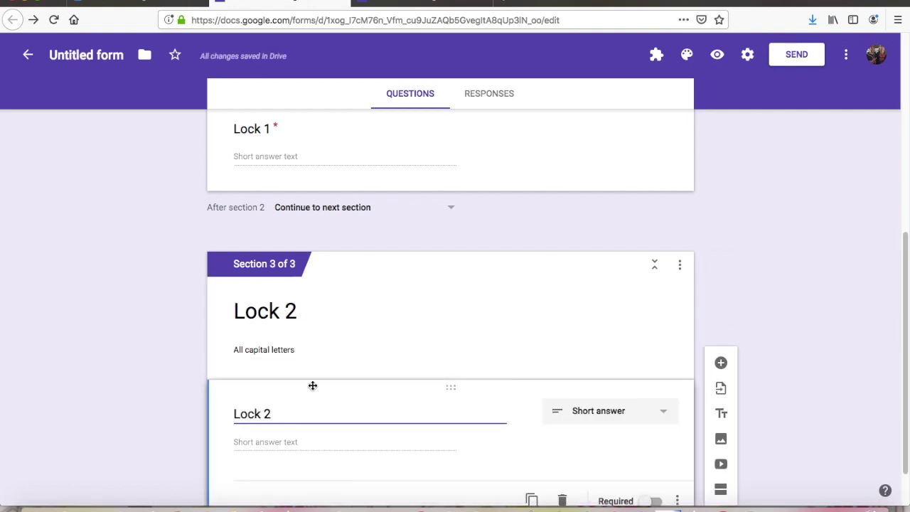
scroll(316, 382, down, 1)
click(648, 446)
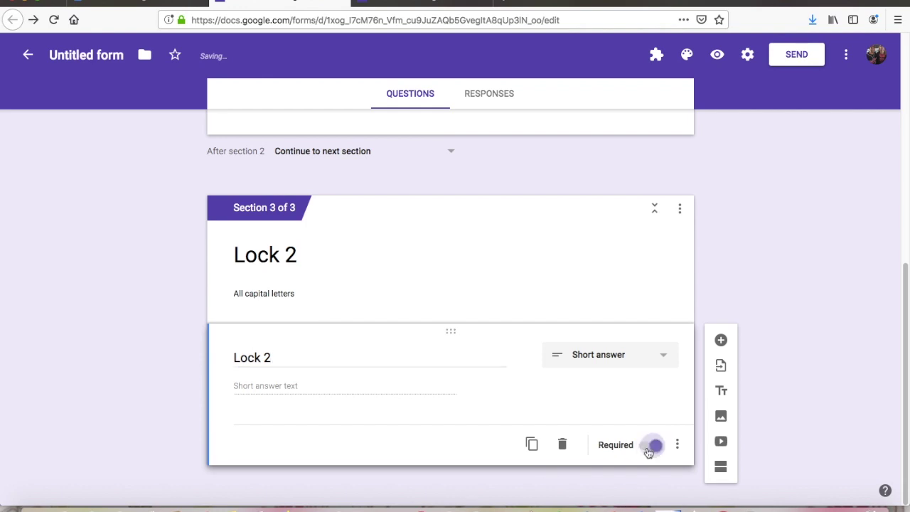
Step: Validate the Lock 2 answer as text containing 'smile', with error 'Keep going, you're nearly there!'
click(678, 446)
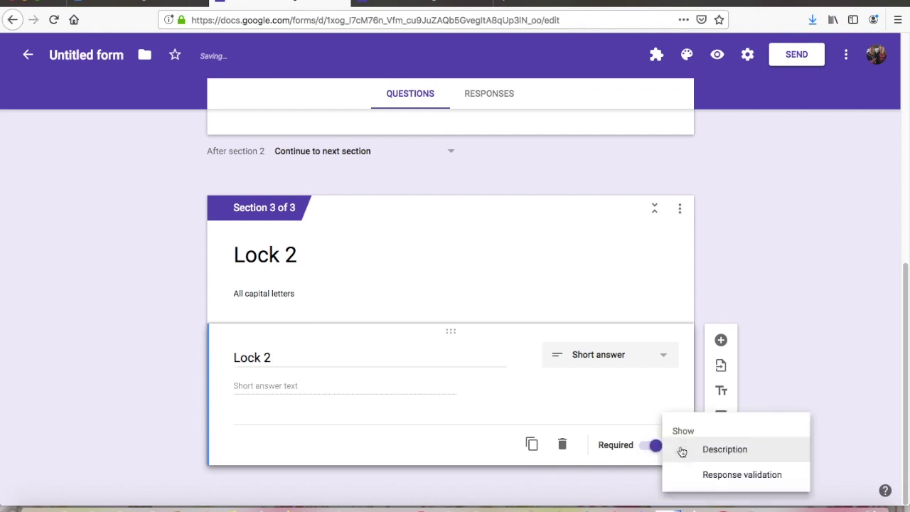
click(700, 475)
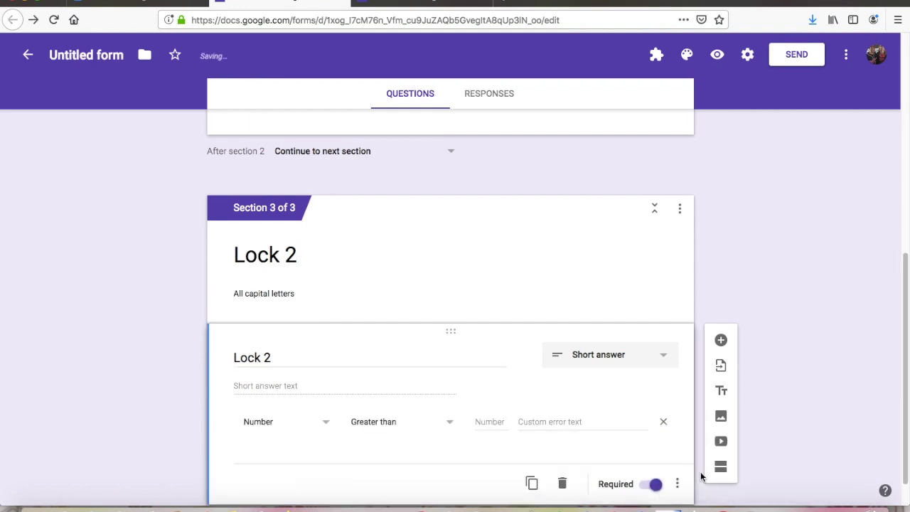
click(327, 429)
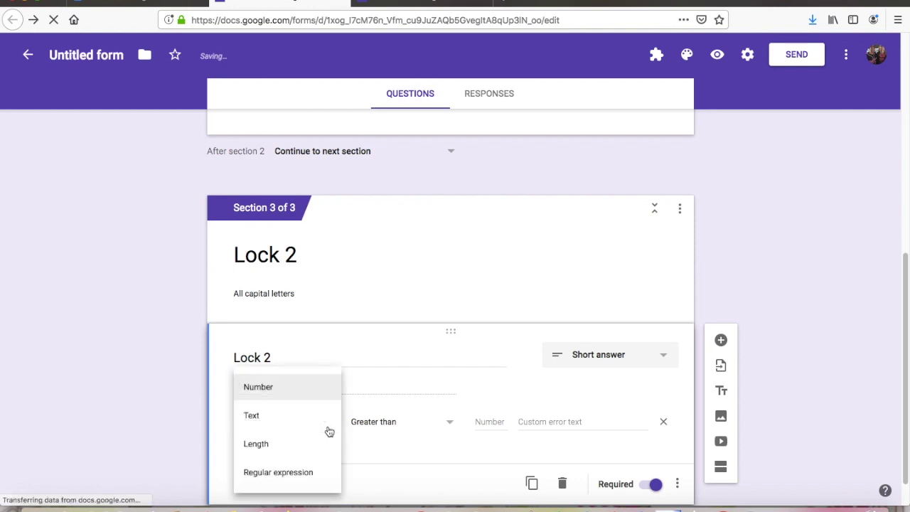
click(254, 414)
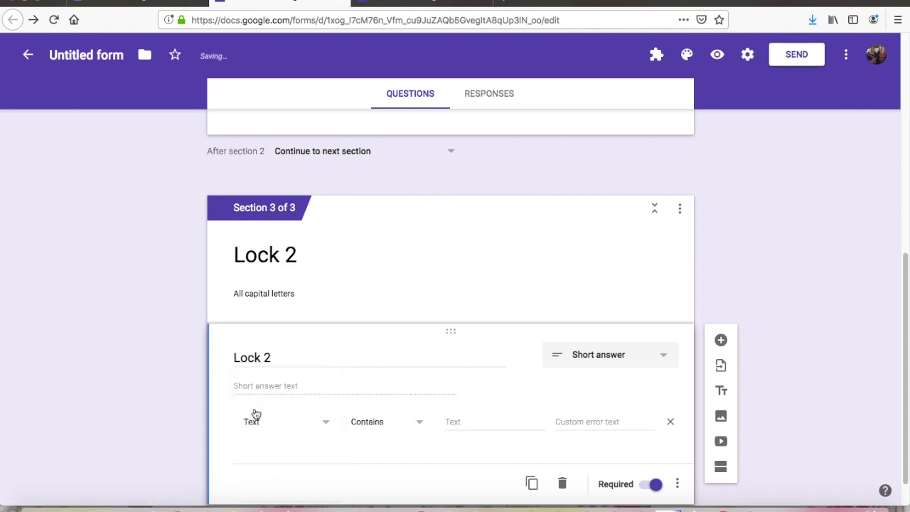
click(419, 430)
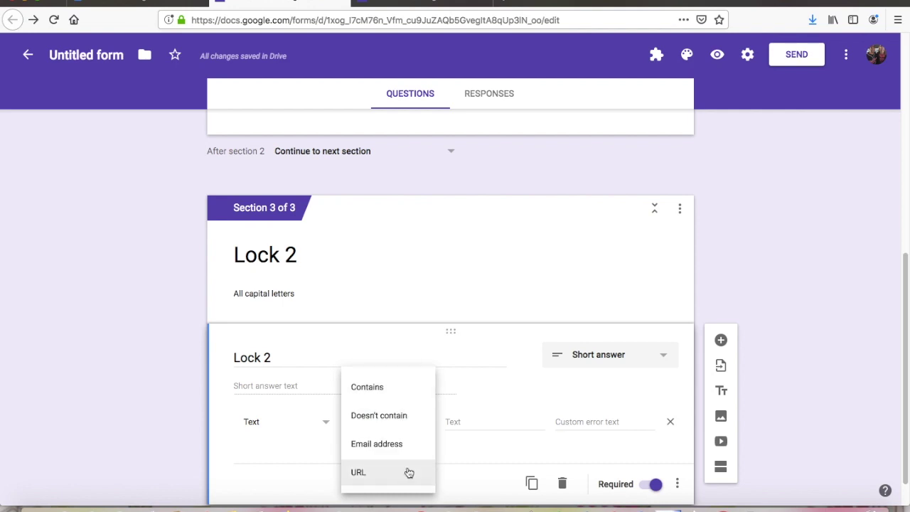
click(394, 388)
click(475, 422)
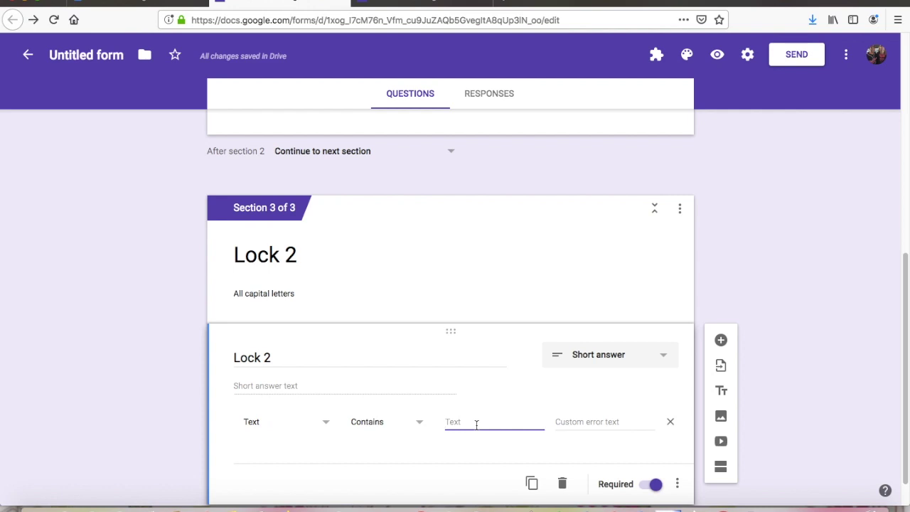
text(SMILE)
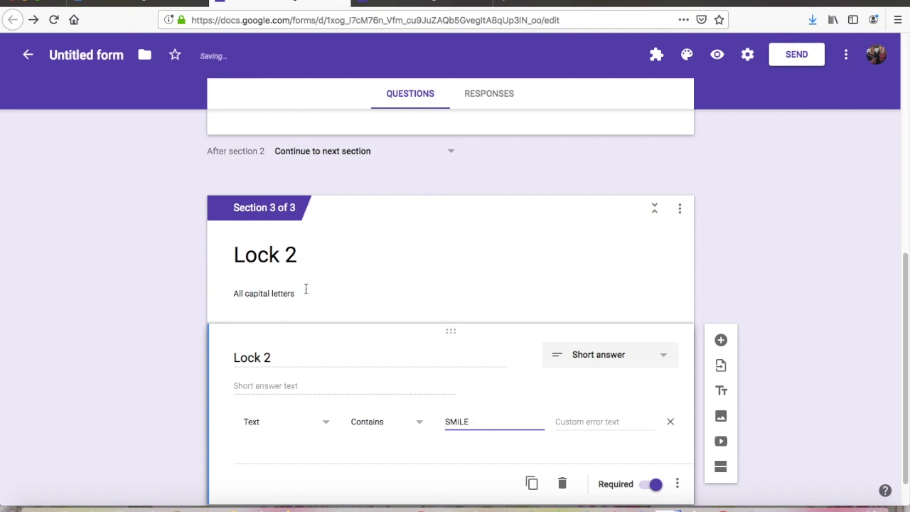
double_click(448, 421)
text(smile)
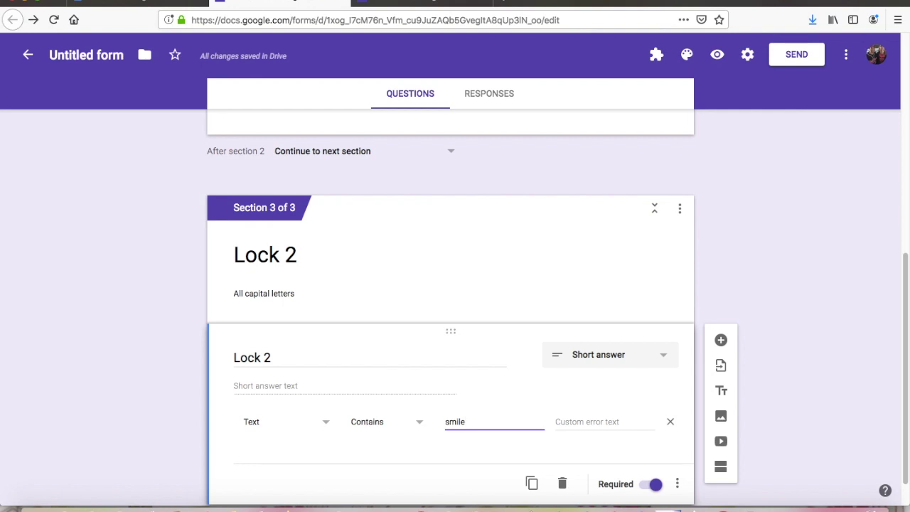
click(605, 421)
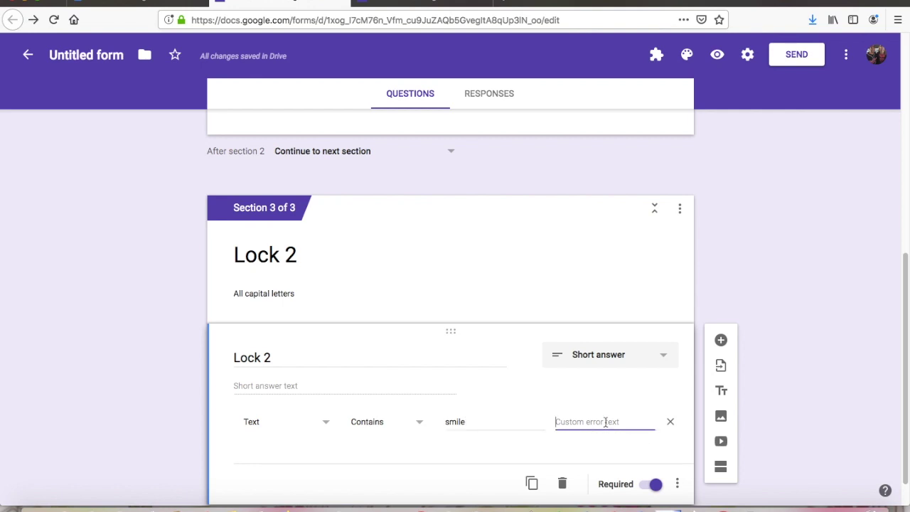
text(Keep going)
text(, you're nearly there!)
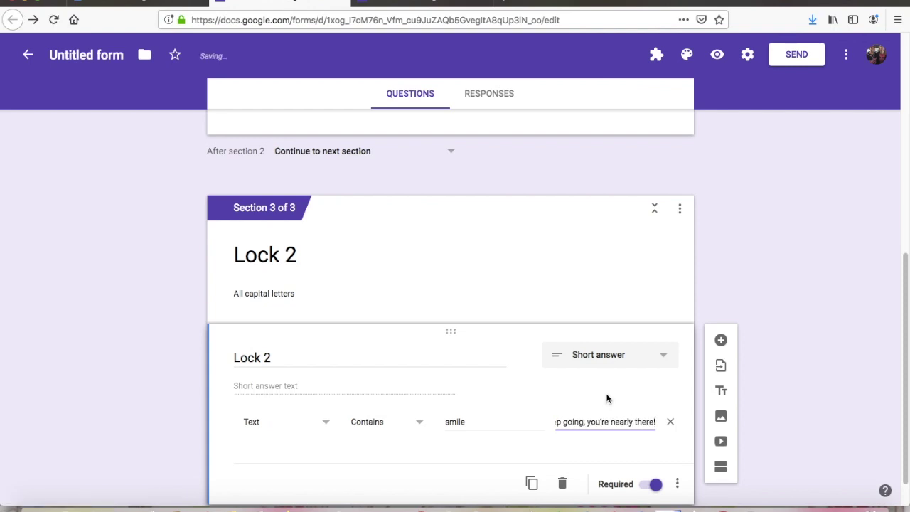
scroll(605, 397, down, 1)
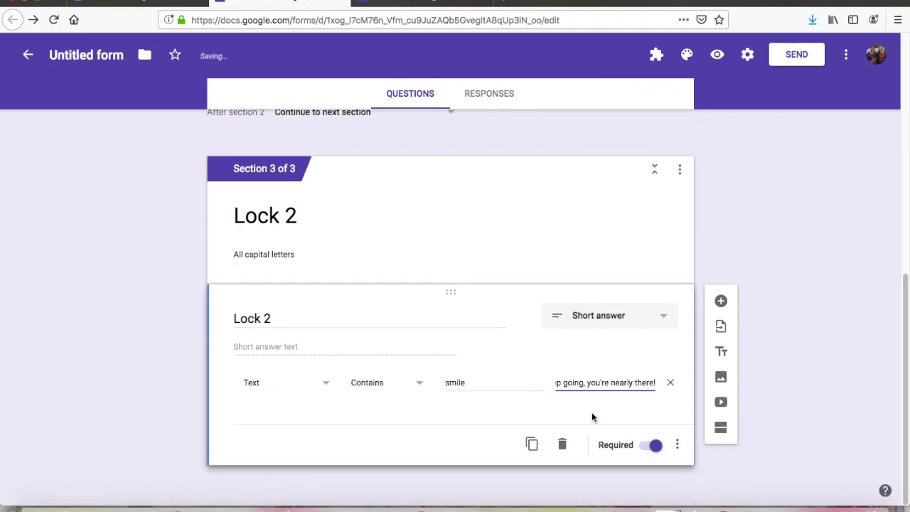
Step: Discard a stray new question, then add a section titled 'Congratulations!' with description 'You broke out!'
click(722, 301)
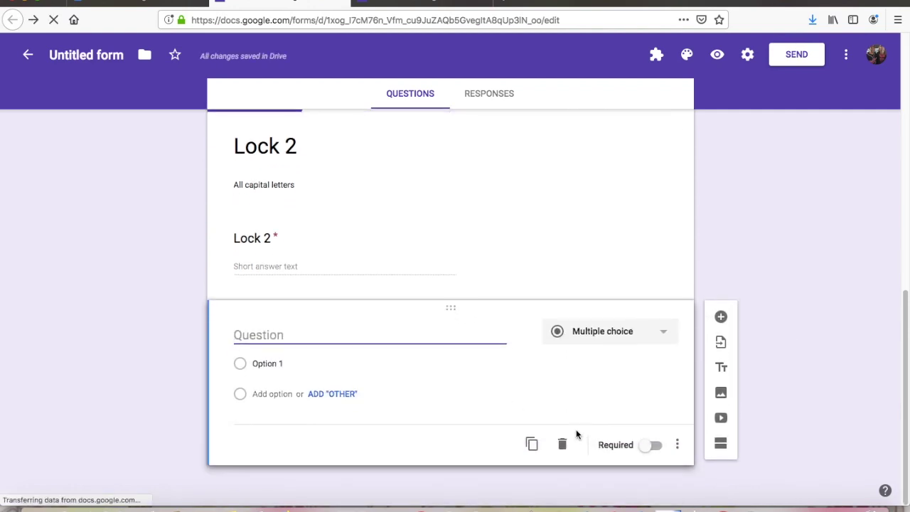
click(562, 443)
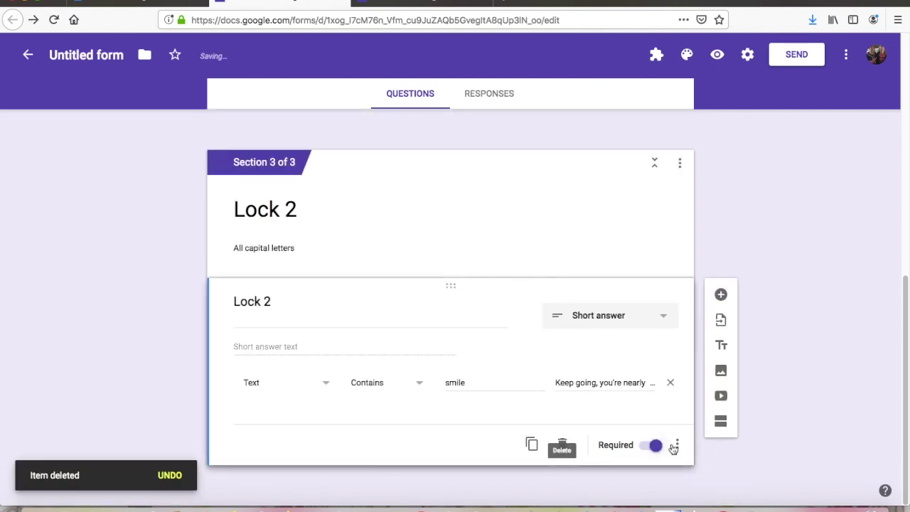
click(722, 422)
click(359, 395)
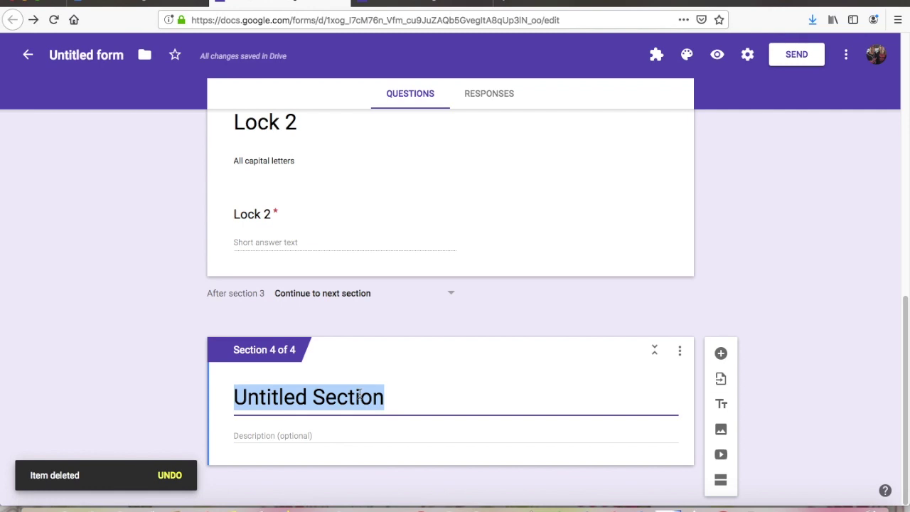
text(Congratuat)
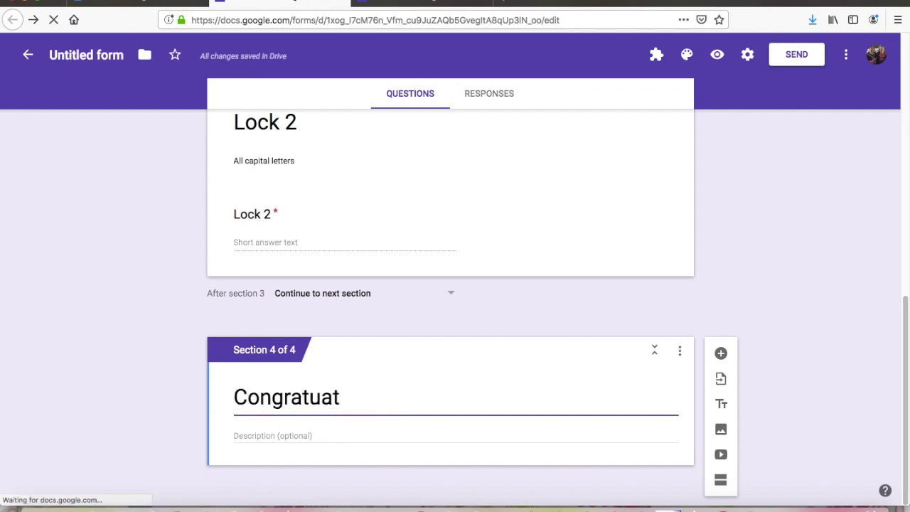
key(BackSpace)
key(BackSpace)
text(lations!)
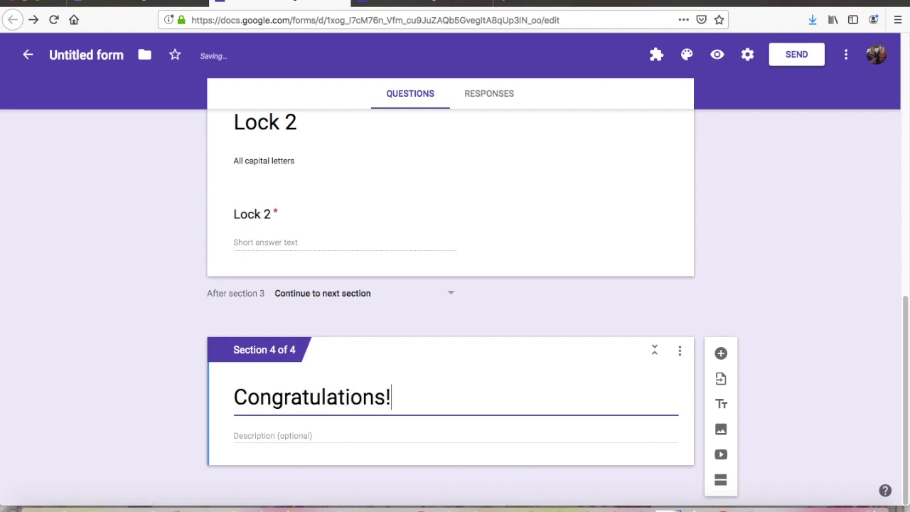
click(291, 432)
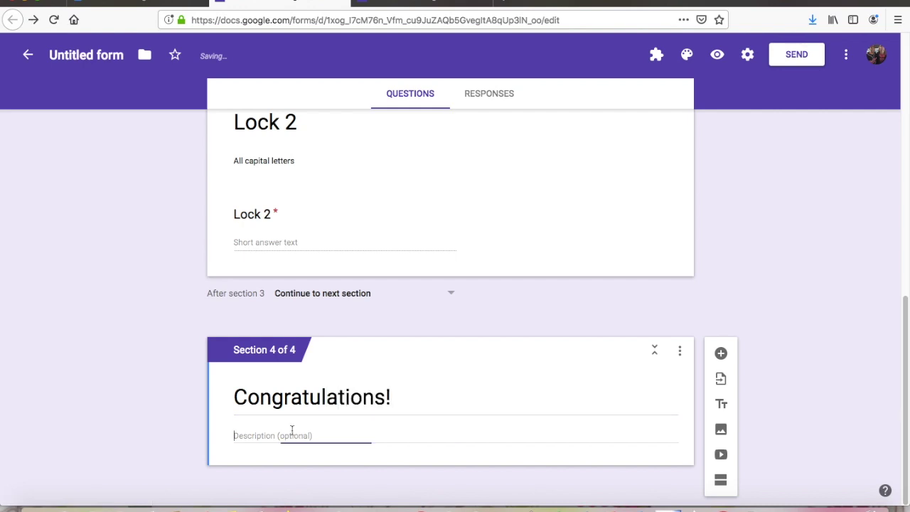
text(You brok out)
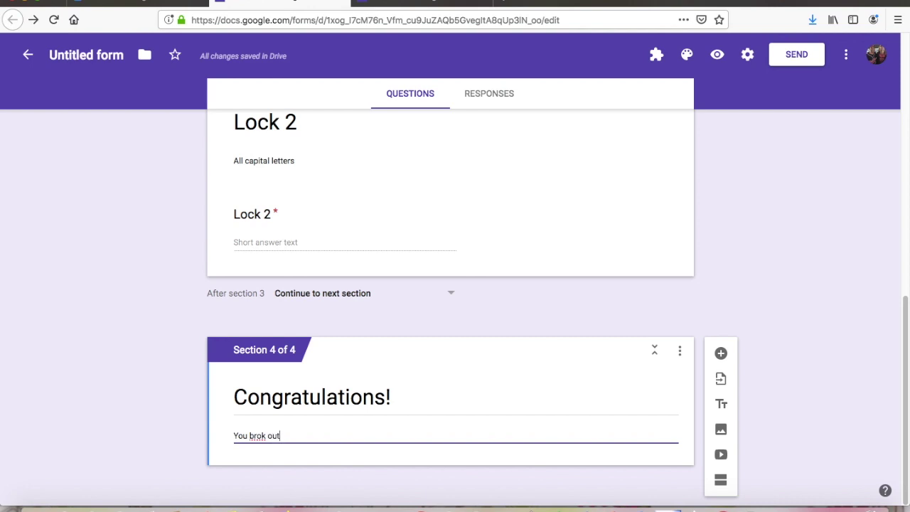
text(e out!)
scroll(720, 457, up, 15)
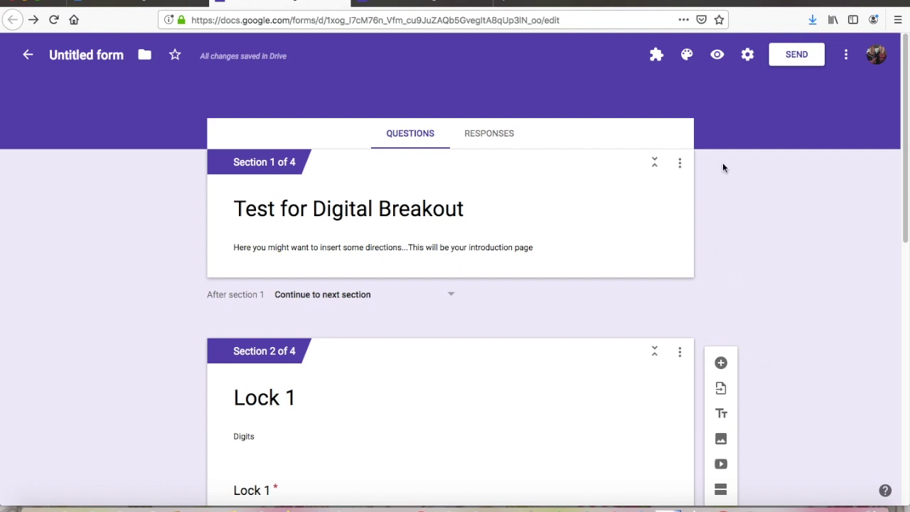
click(655, 180)
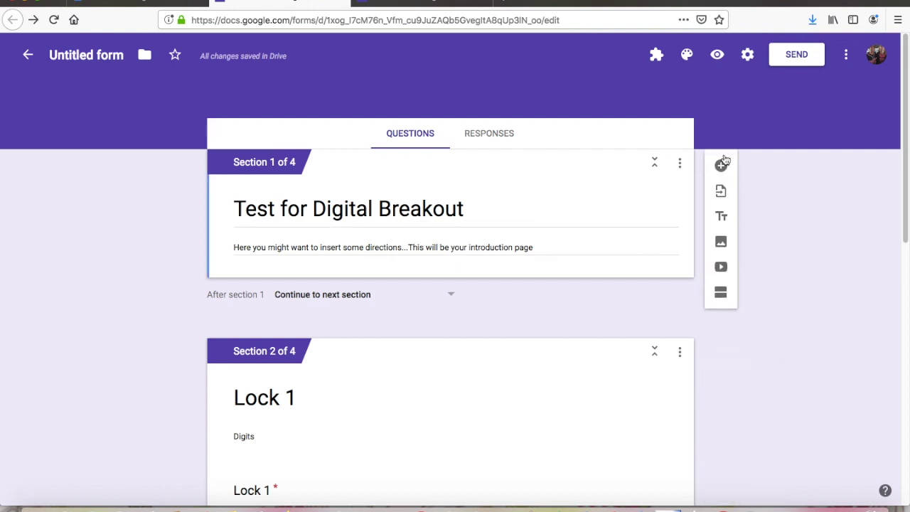
Step: Add a required short-answer question 'Name?' to the first section
click(720, 163)
click(568, 314)
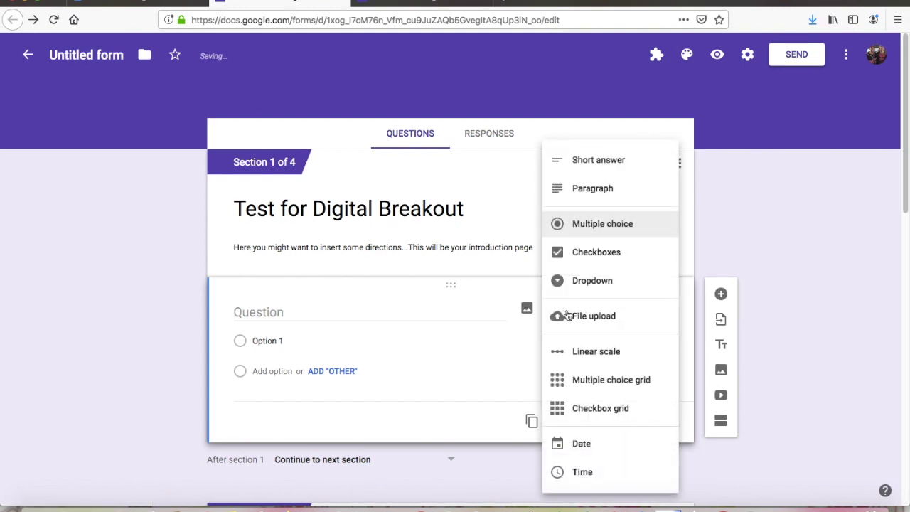
click(595, 135)
click(610, 313)
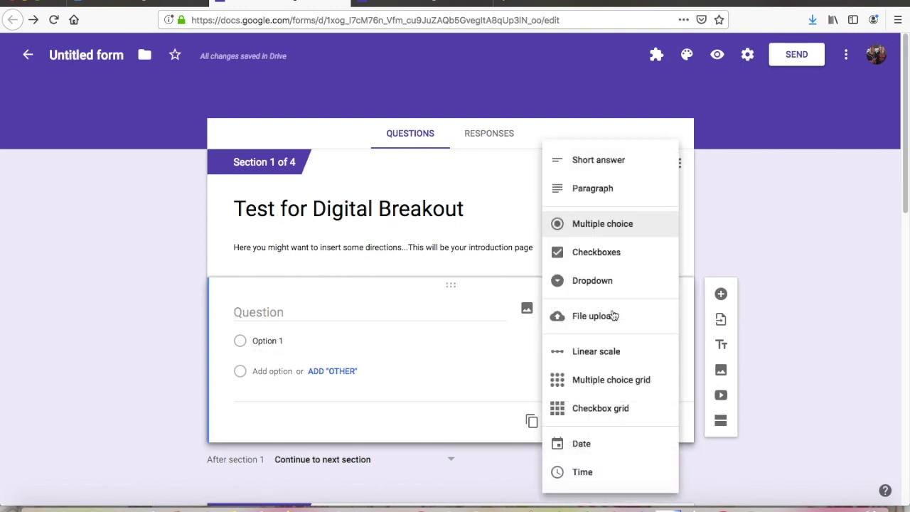
click(587, 162)
click(376, 312)
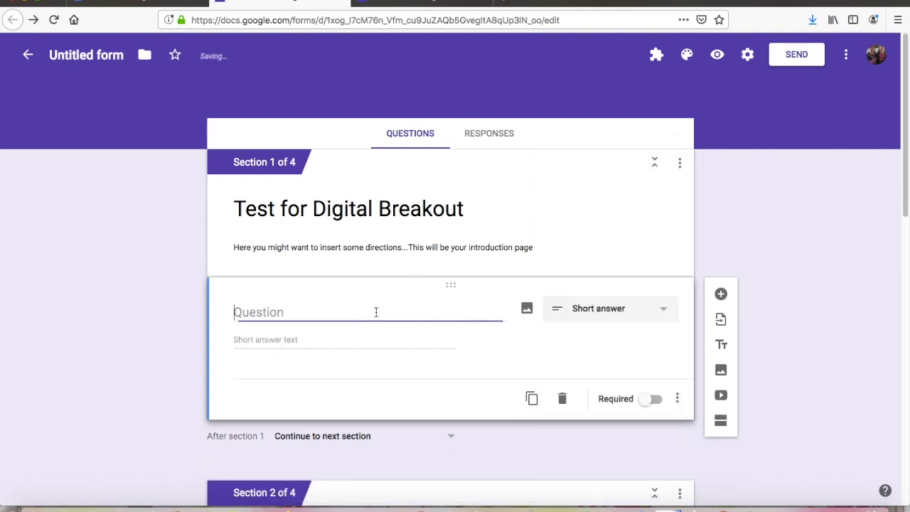
text(What)
key(BackSpace)
key(BackSpace)
key(BackSpace)
key(BackSpace)
text(N)
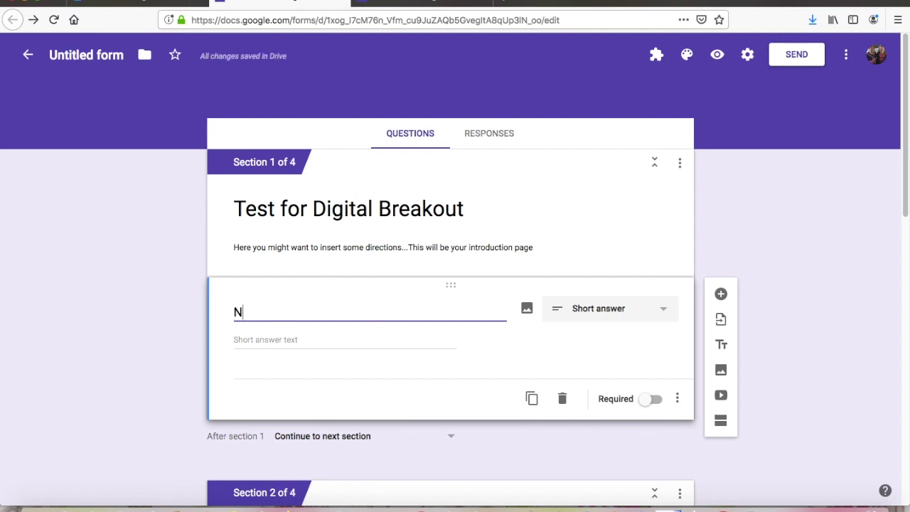
text(ame?)
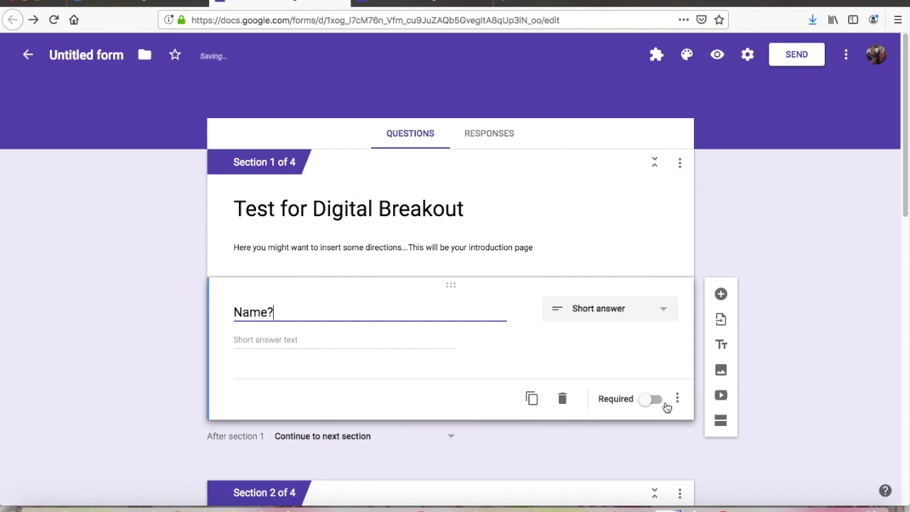
click(647, 403)
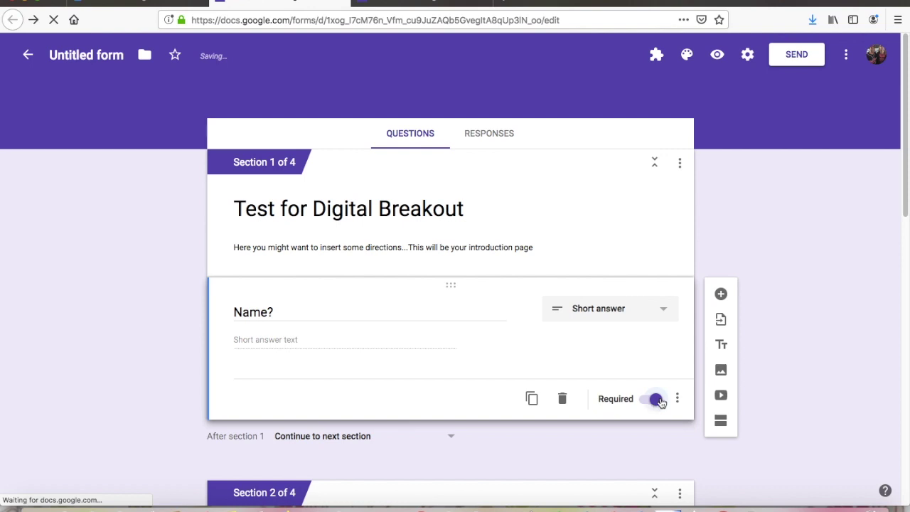
click(677, 399)
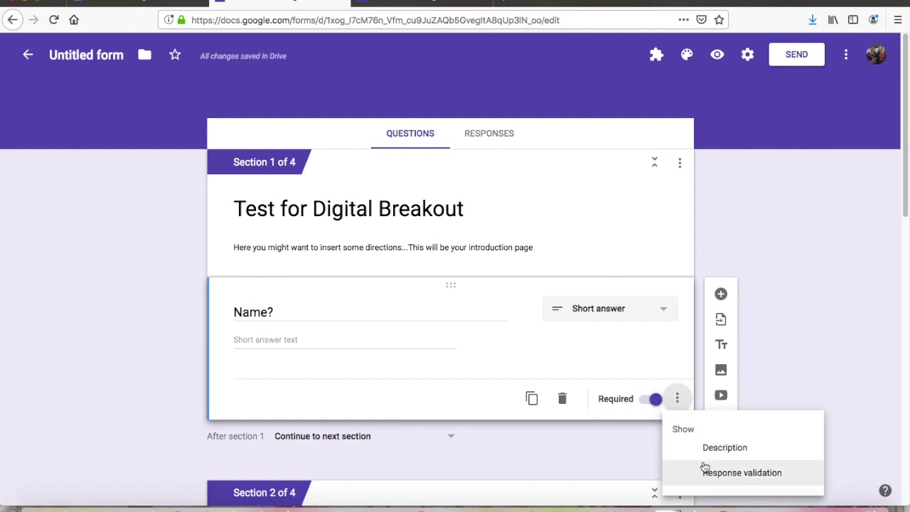
click(505, 366)
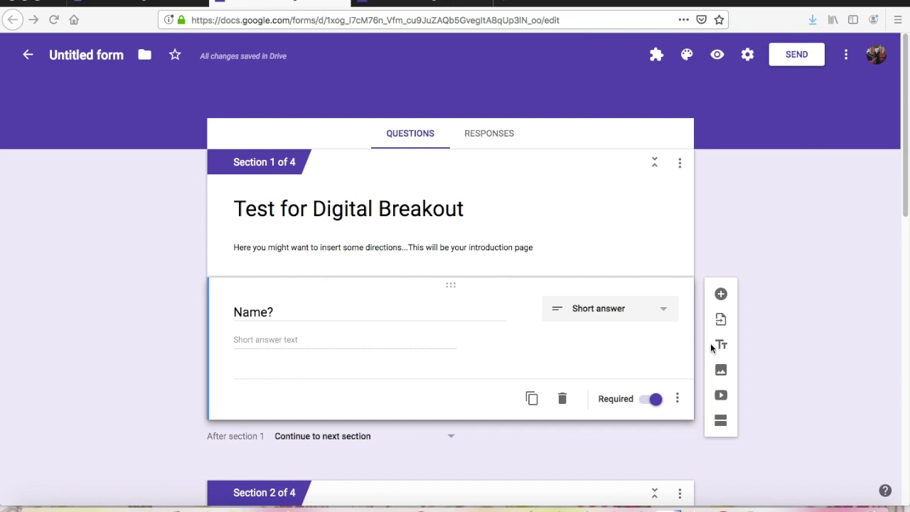
scroll(585, 335, down, 6)
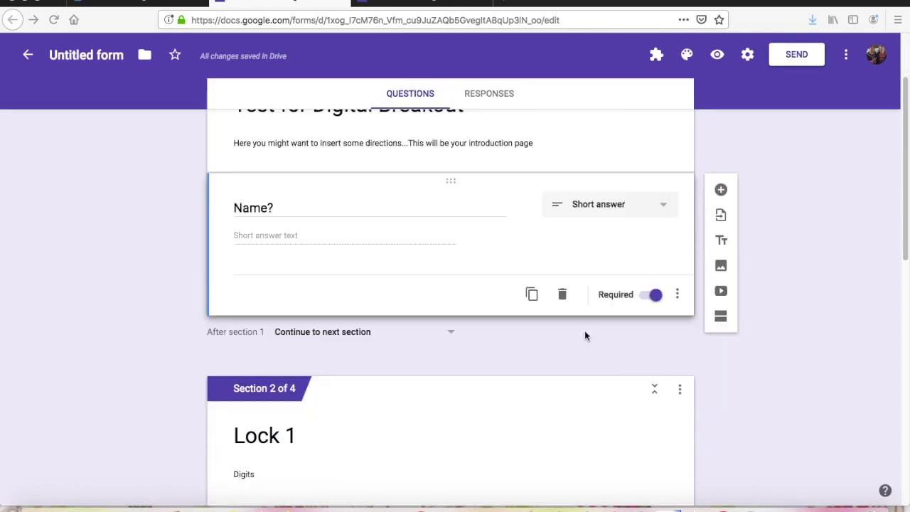
scroll(584, 335, down, 4)
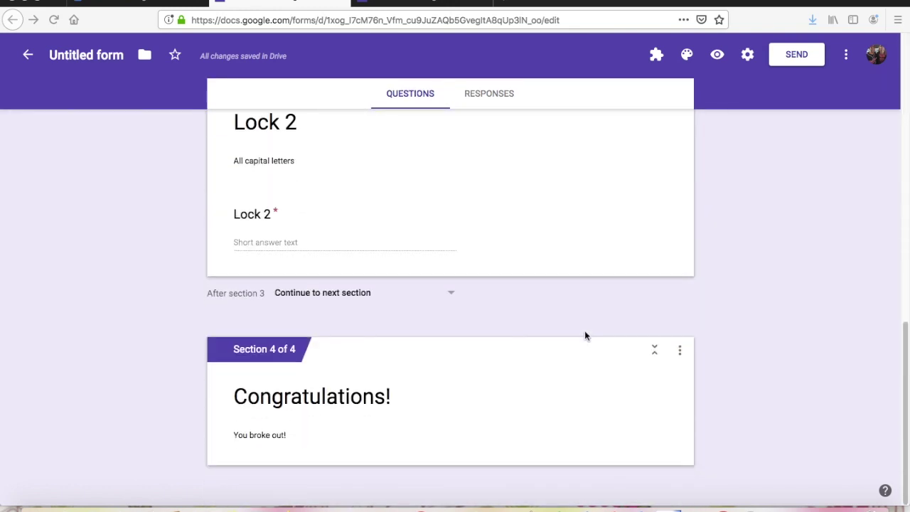
scroll(584, 335, up, 10)
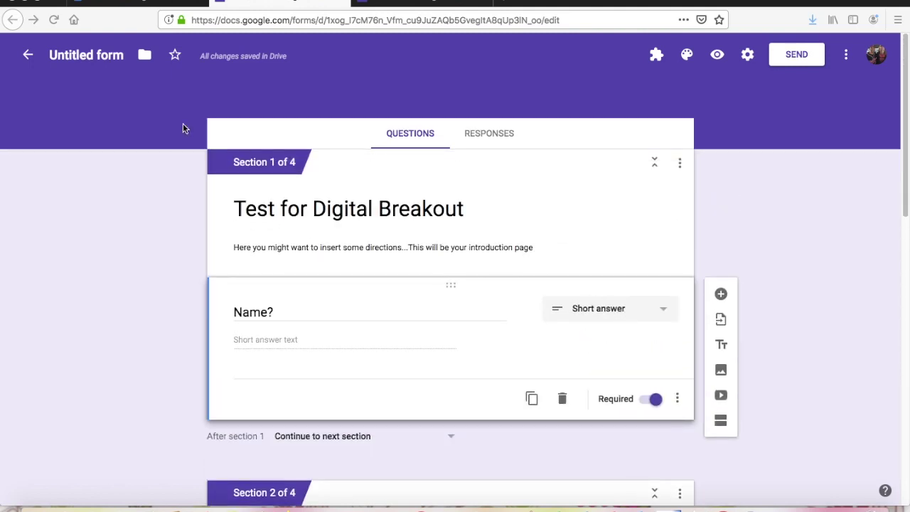
Step: Name the form file 'Test for Digital Breakout' and browse Illustrations header images without choosing one
click(110, 57)
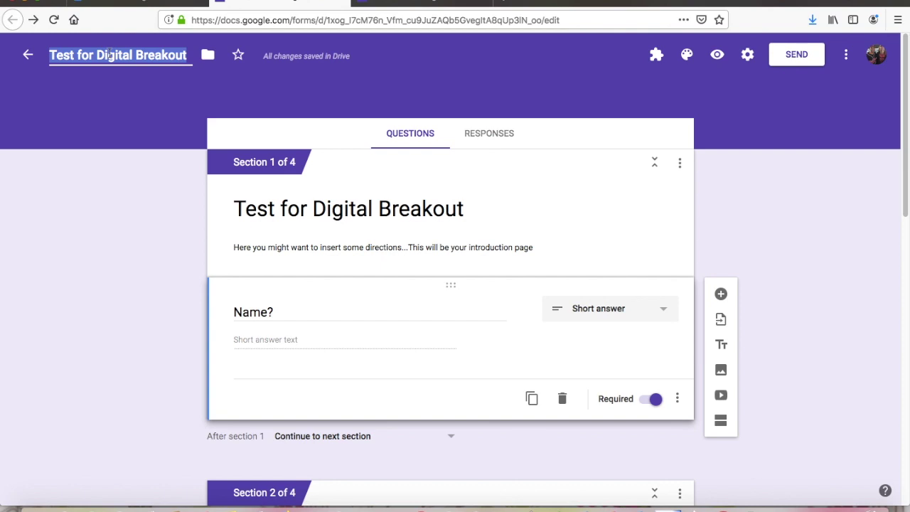
click(688, 56)
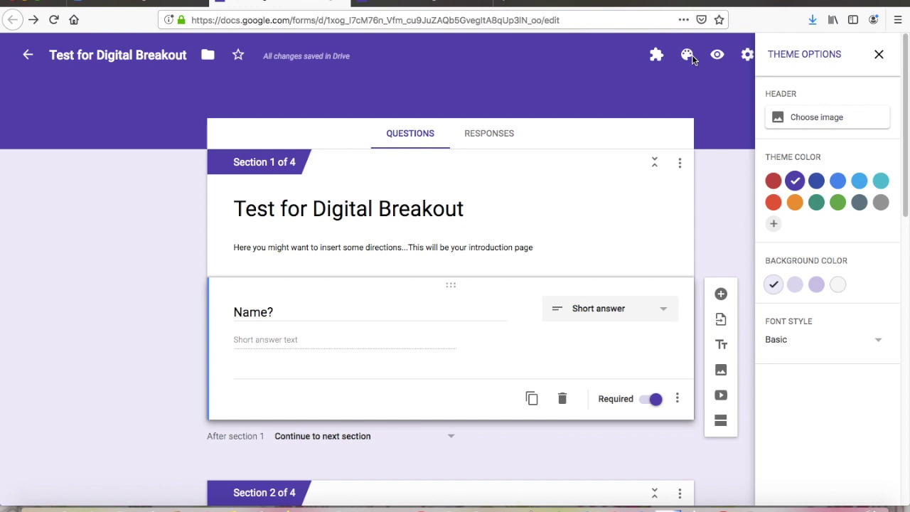
click(812, 119)
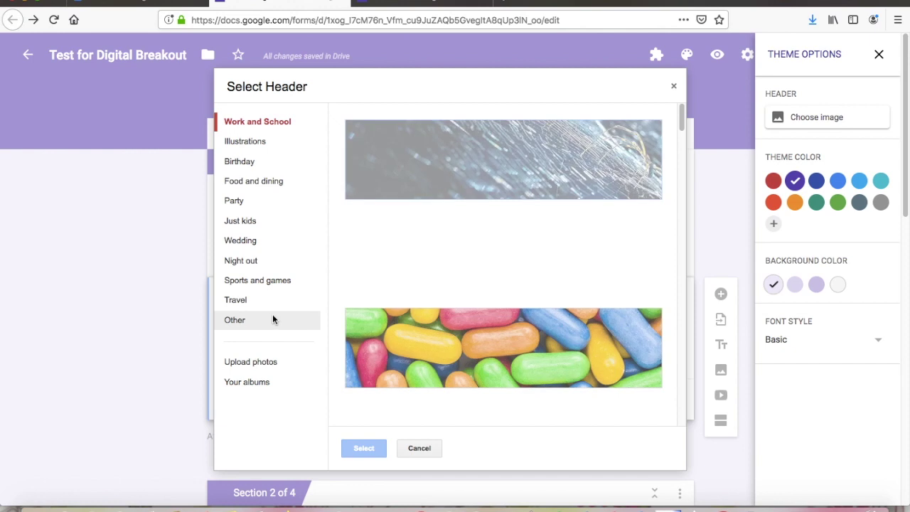
click(256, 144)
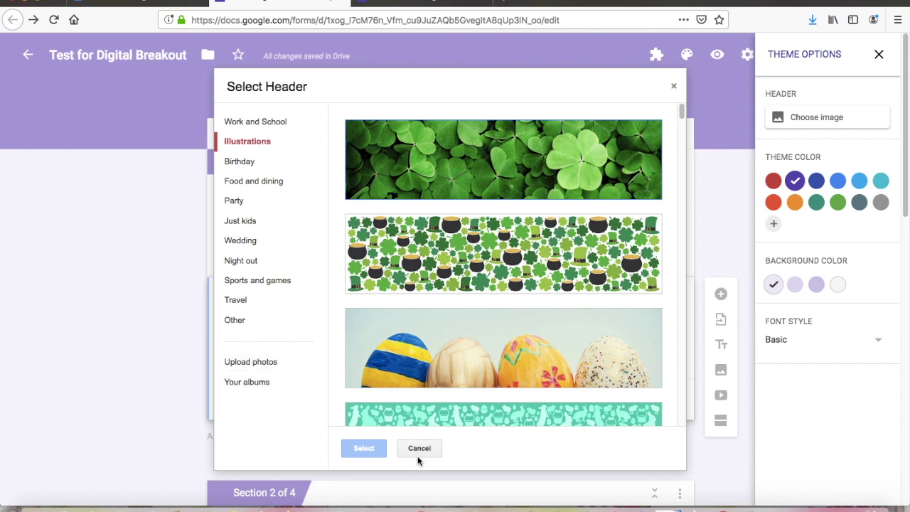
click(418, 449)
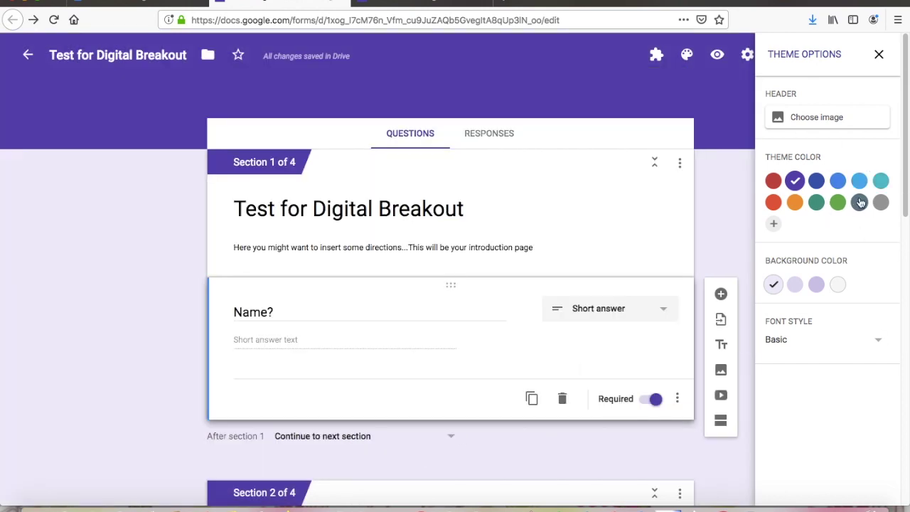
Step: Set the theme font style to Formal and the theme colour to light blue
click(877, 346)
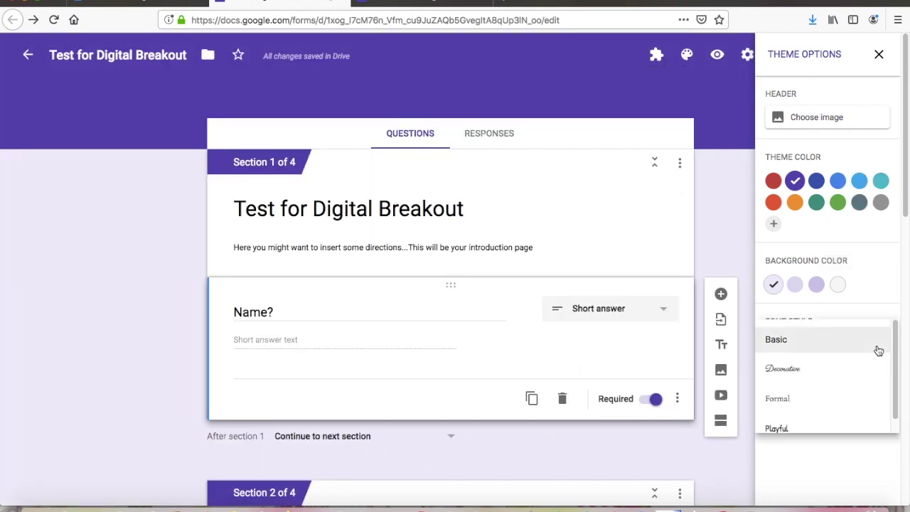
scroll(877, 351, down, 3)
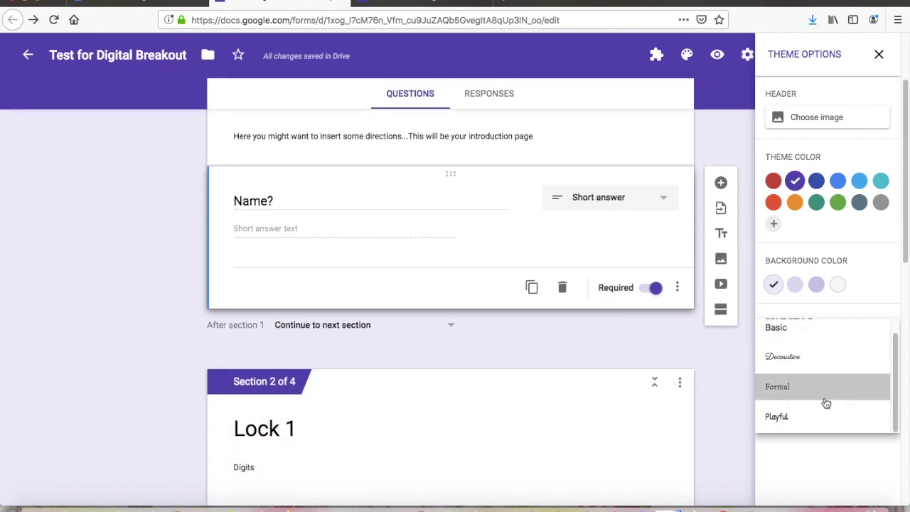
click(826, 403)
click(832, 346)
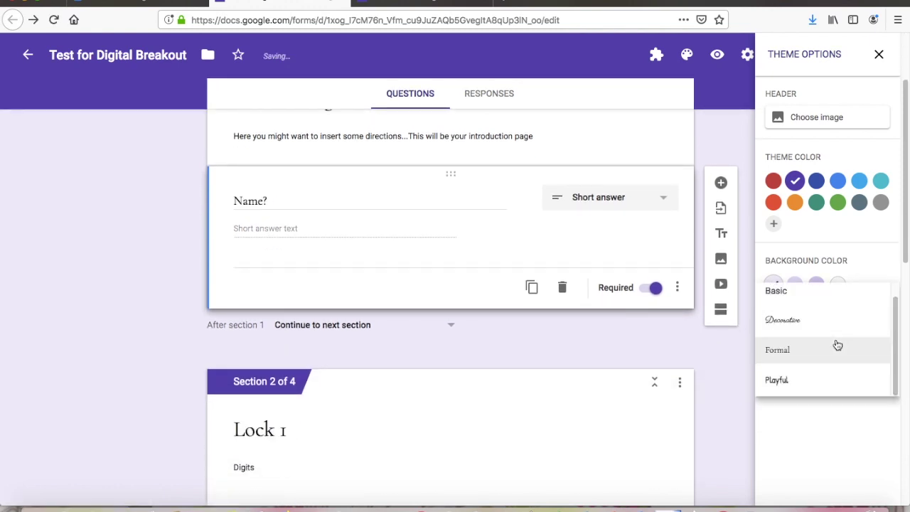
click(837, 181)
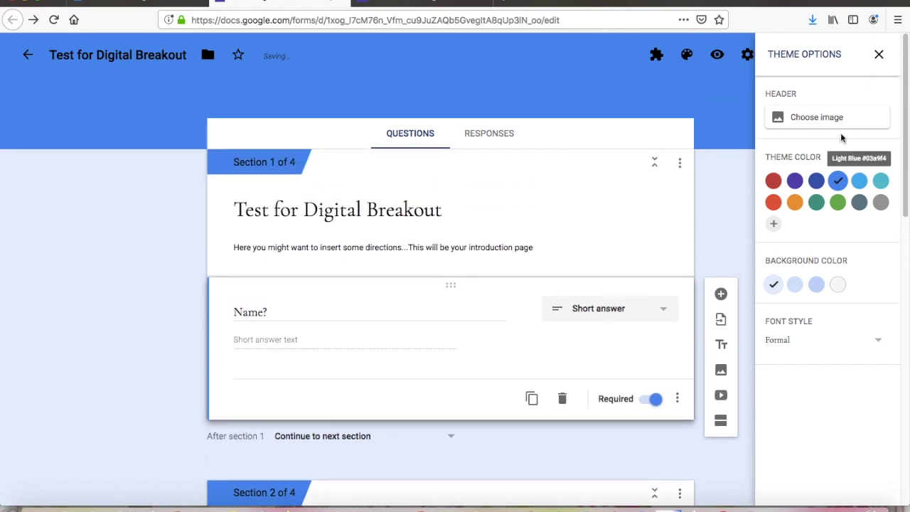
Step: Use the multicoloured triangle pattern from Other as header, switch the theme to bright green, and close
click(838, 120)
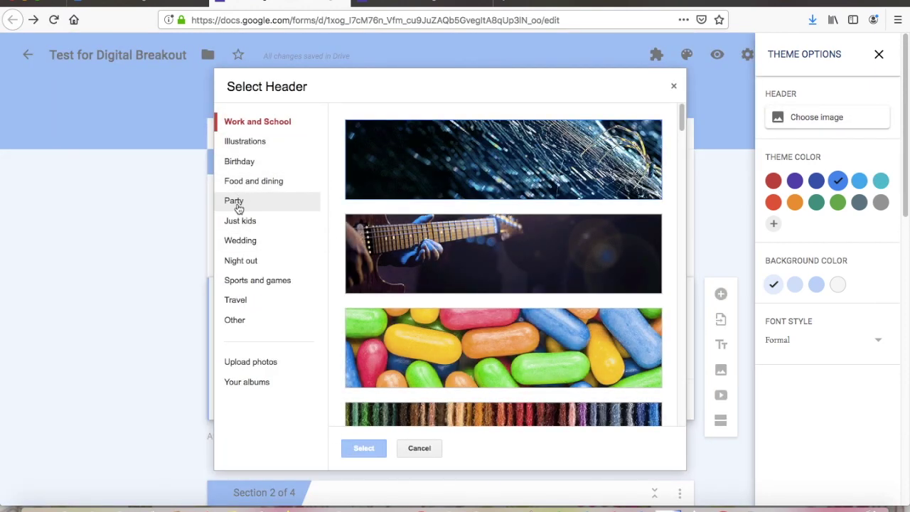
click(259, 320)
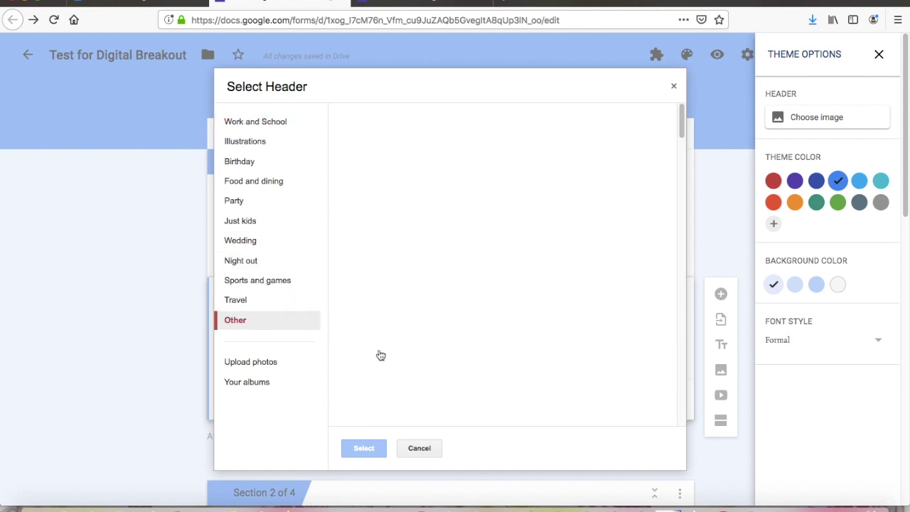
scroll(530, 351, down, 2)
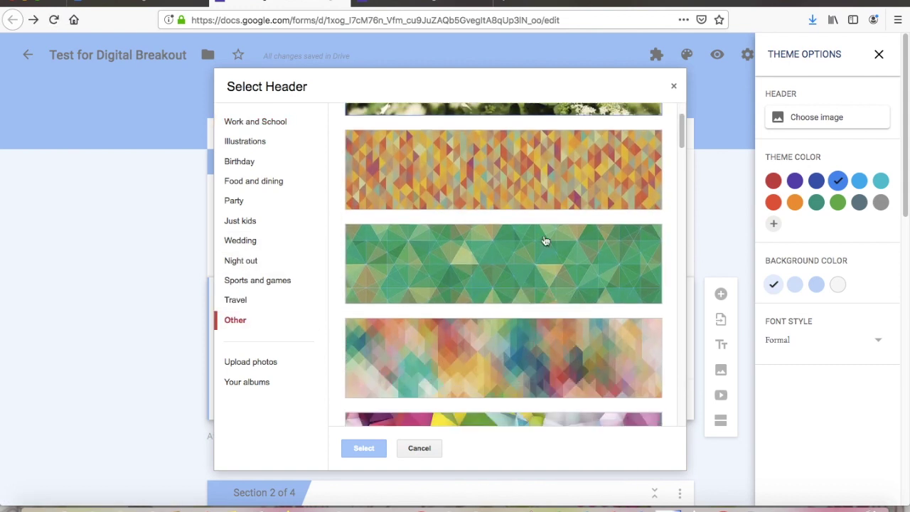
click(537, 181)
click(368, 447)
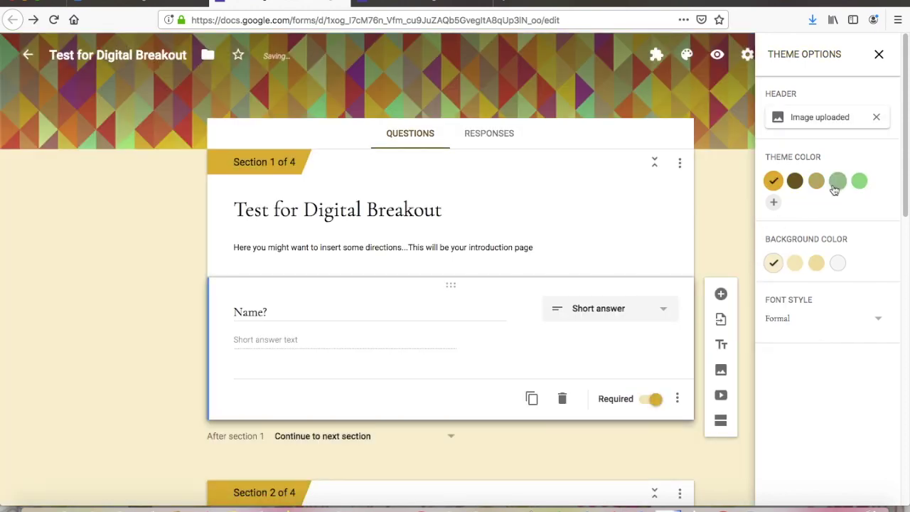
click(858, 181)
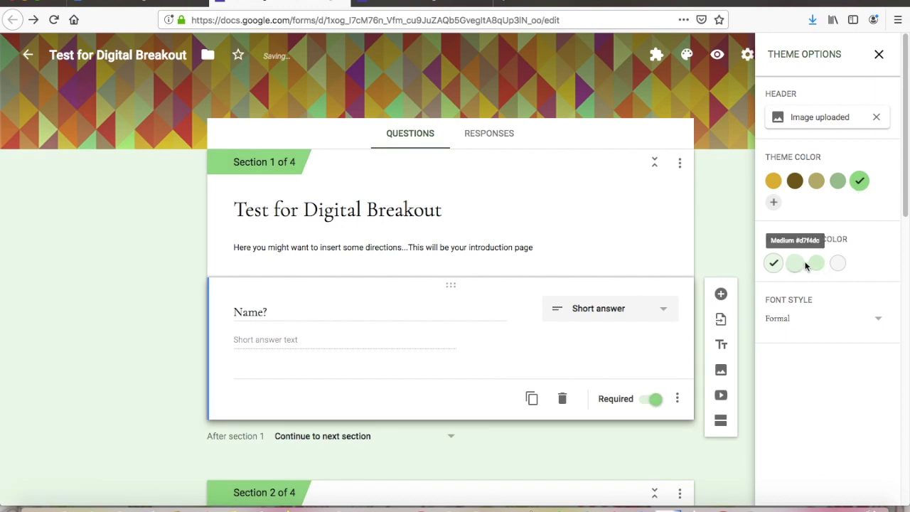
click(879, 55)
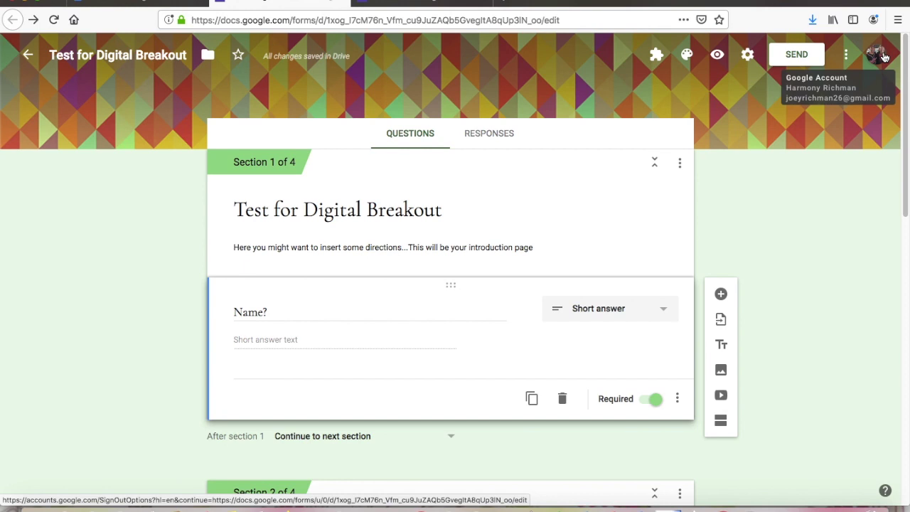
click(745, 56)
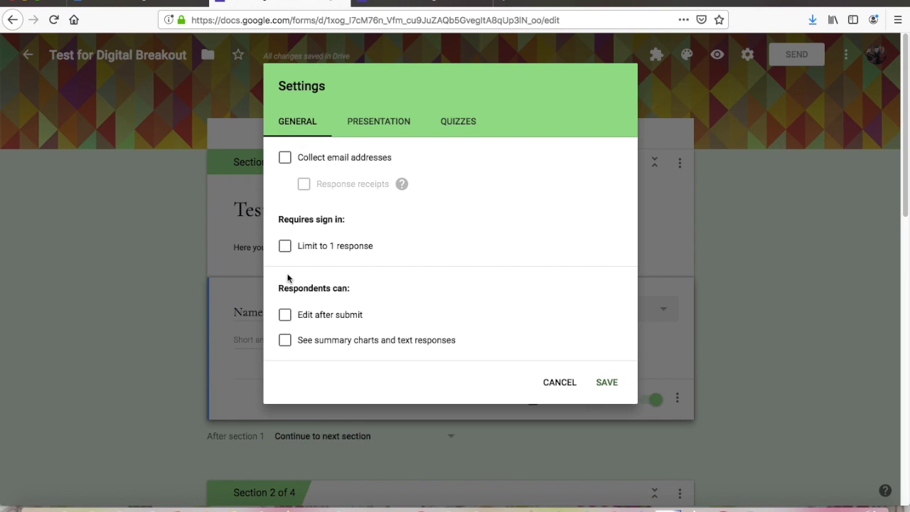
click(400, 127)
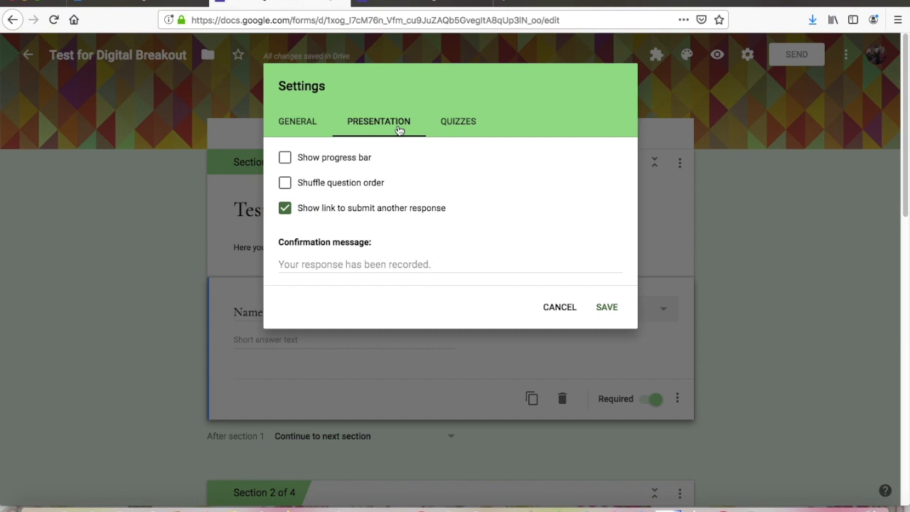
click(470, 130)
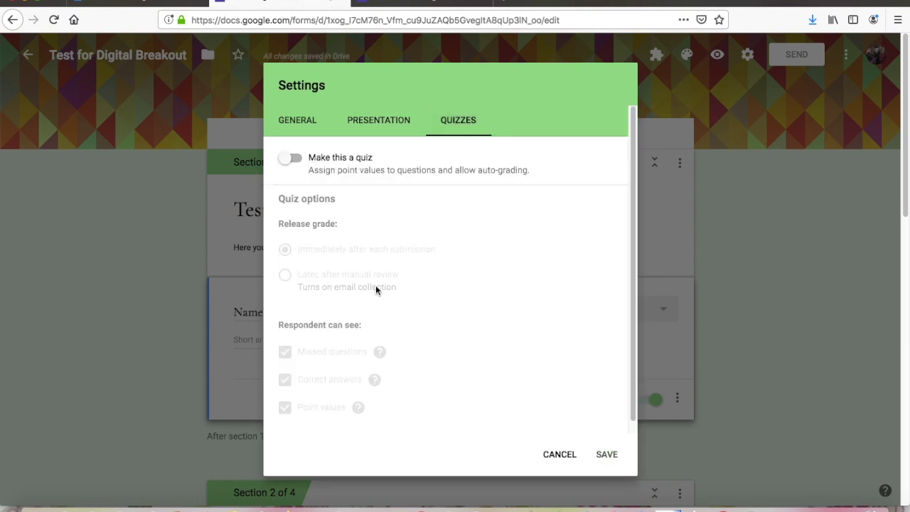
click(559, 454)
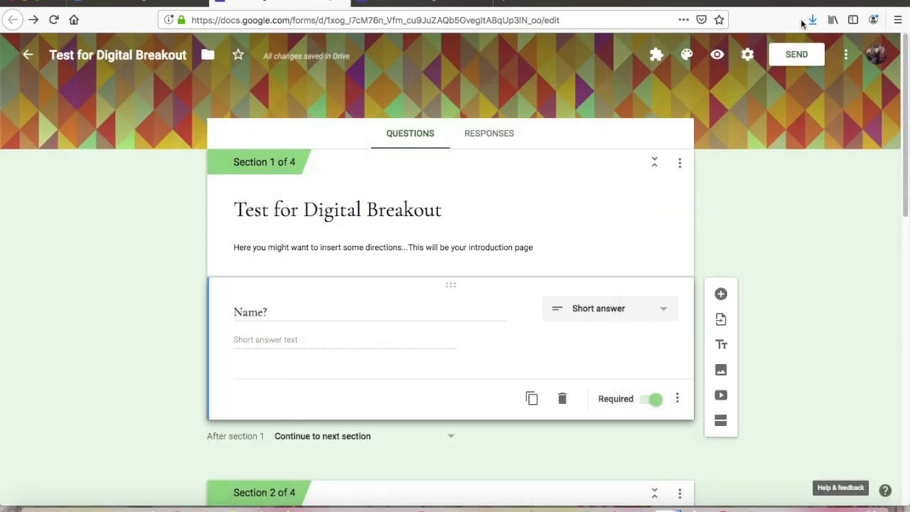
Step: Get the form's sharing link from Send and shorten it to a forms.gle URL
click(796, 55)
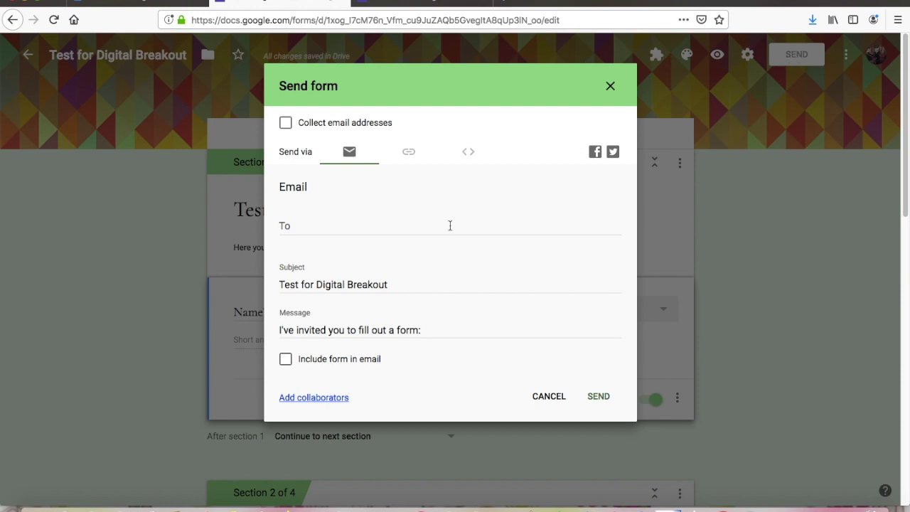
click(407, 154)
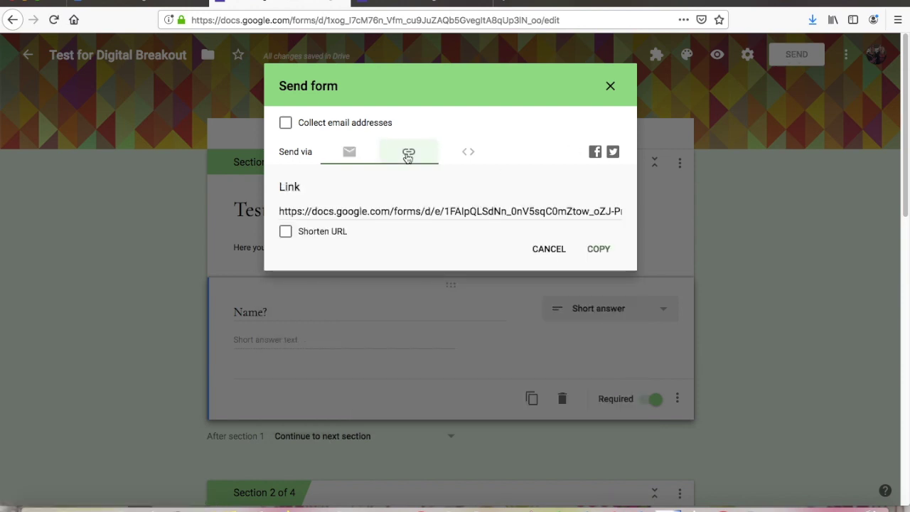
click(285, 232)
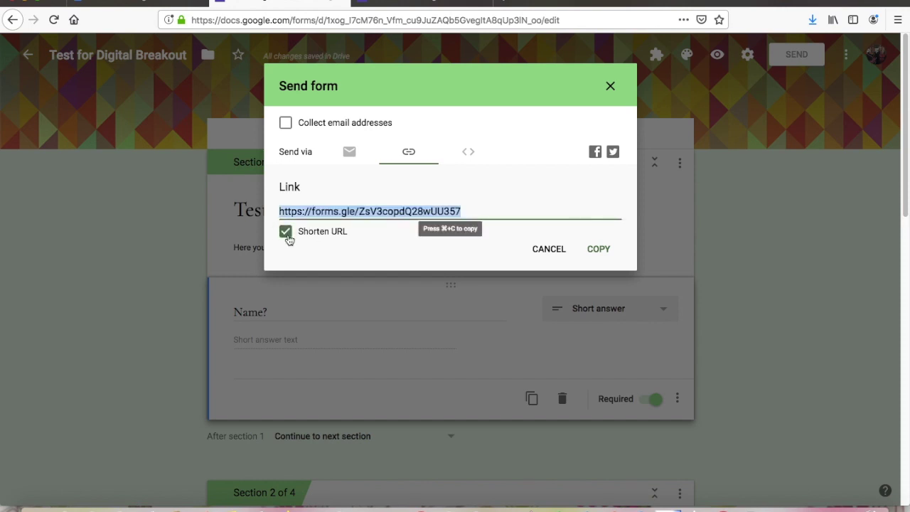
Step: Check the embed code, then select the whole forms.gle short link for copying
click(468, 153)
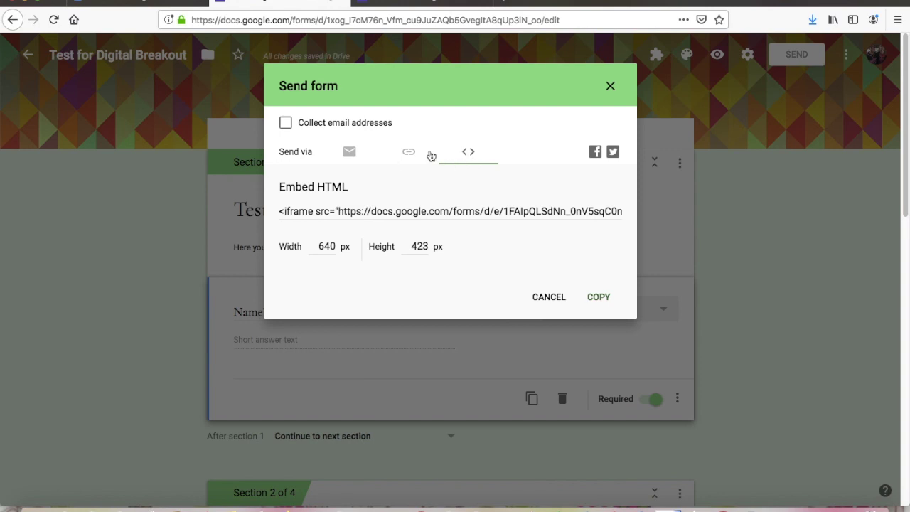
click(402, 155)
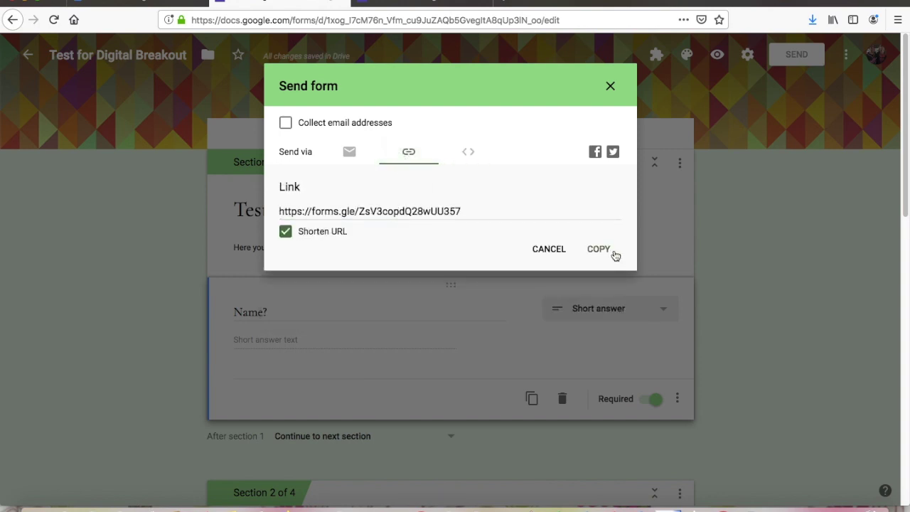
click(467, 212)
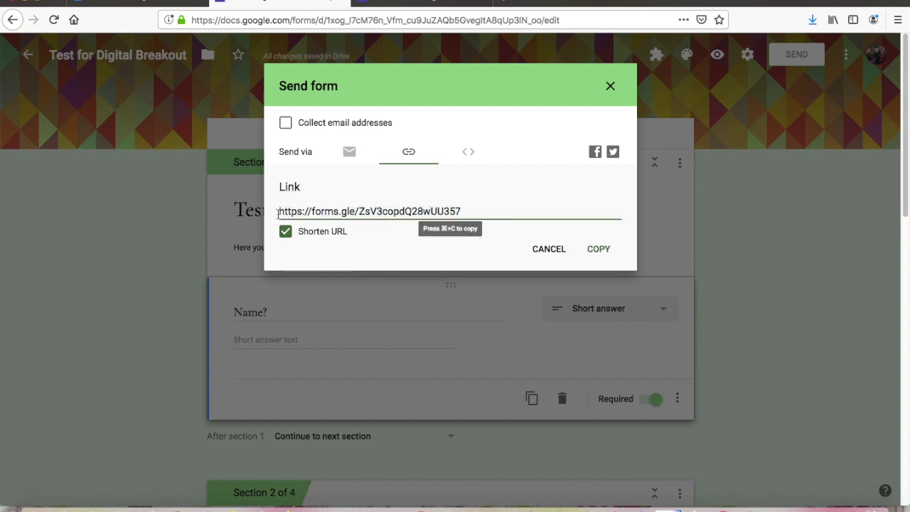
drag(279, 211, 462, 212)
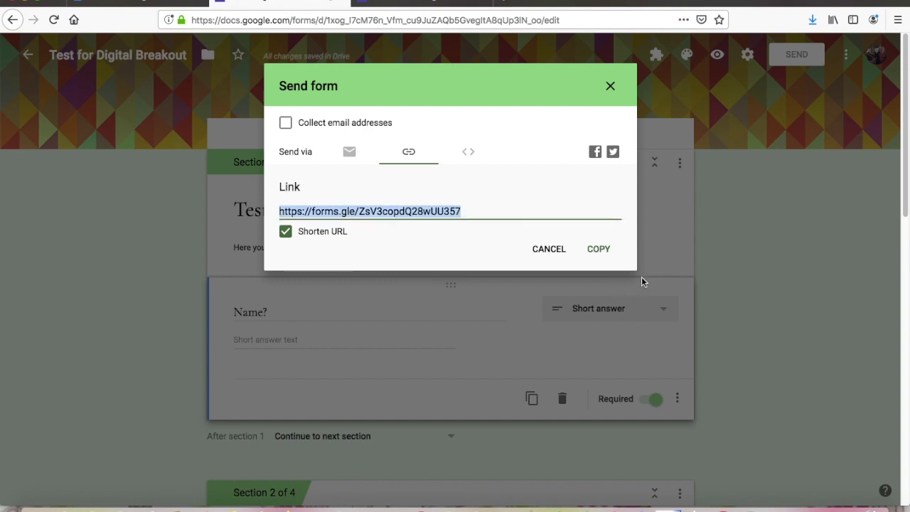